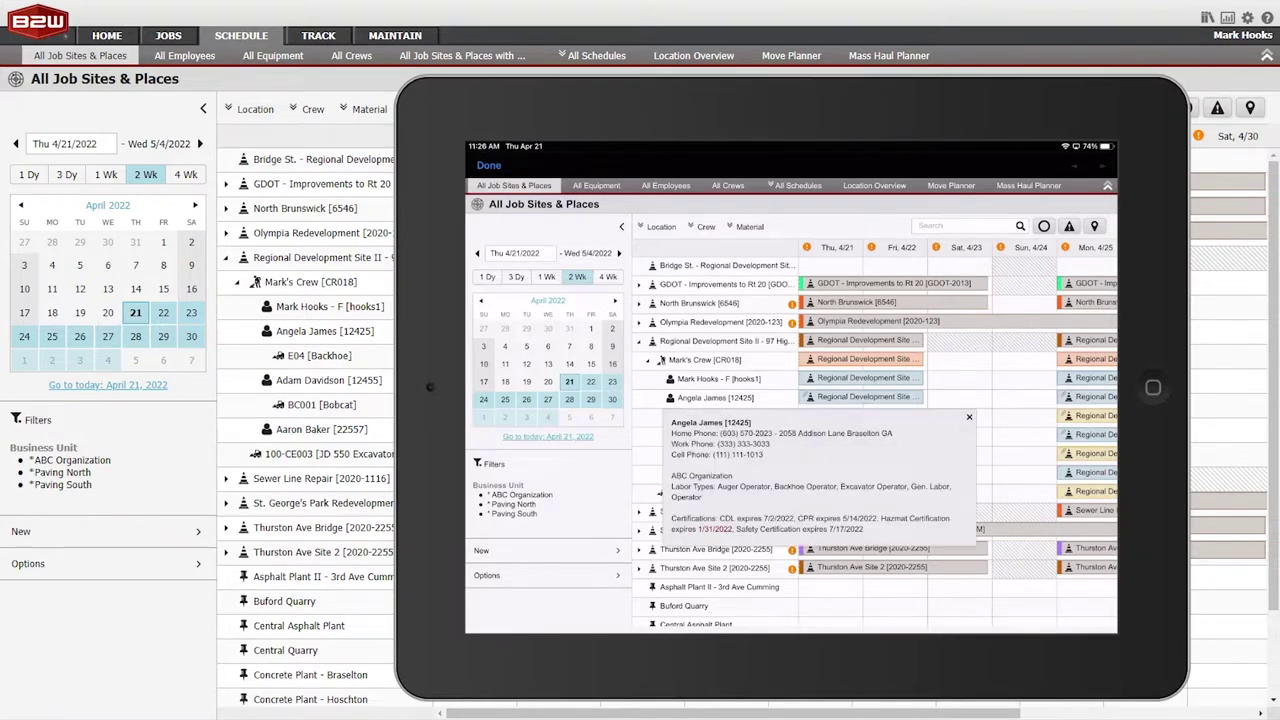
Narrow the All Job Sites & Places schedule to one week, Thu 4/21 to Wed 4/27
left_click(106, 174)
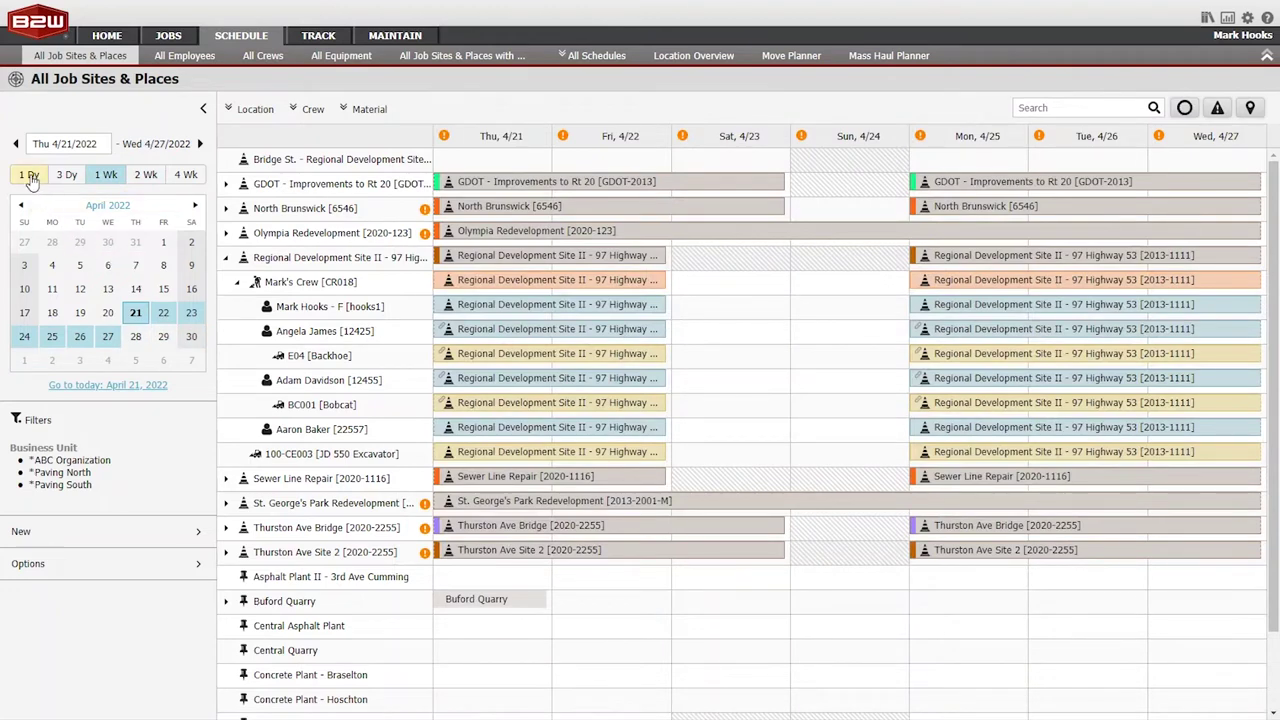
Compare the 1-day, 3-day, 1-week and 4-week spans, ending on one week
left_click(29, 175)
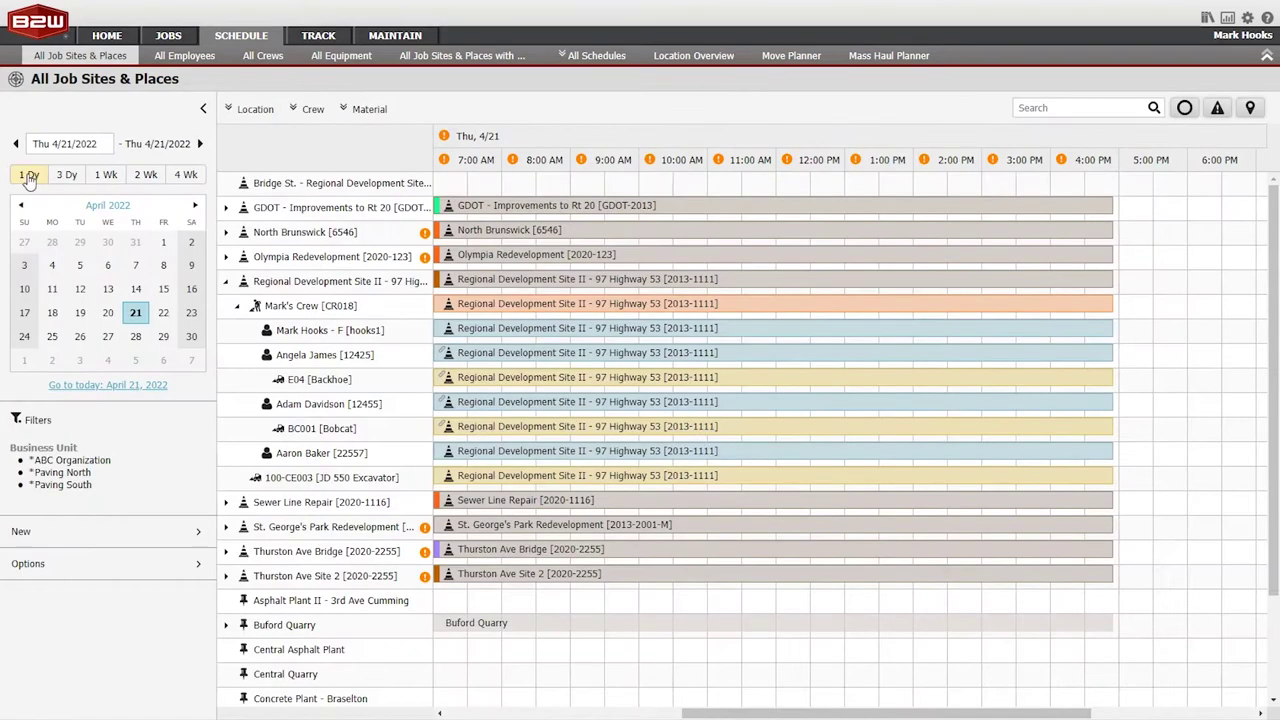
left_click(66, 175)
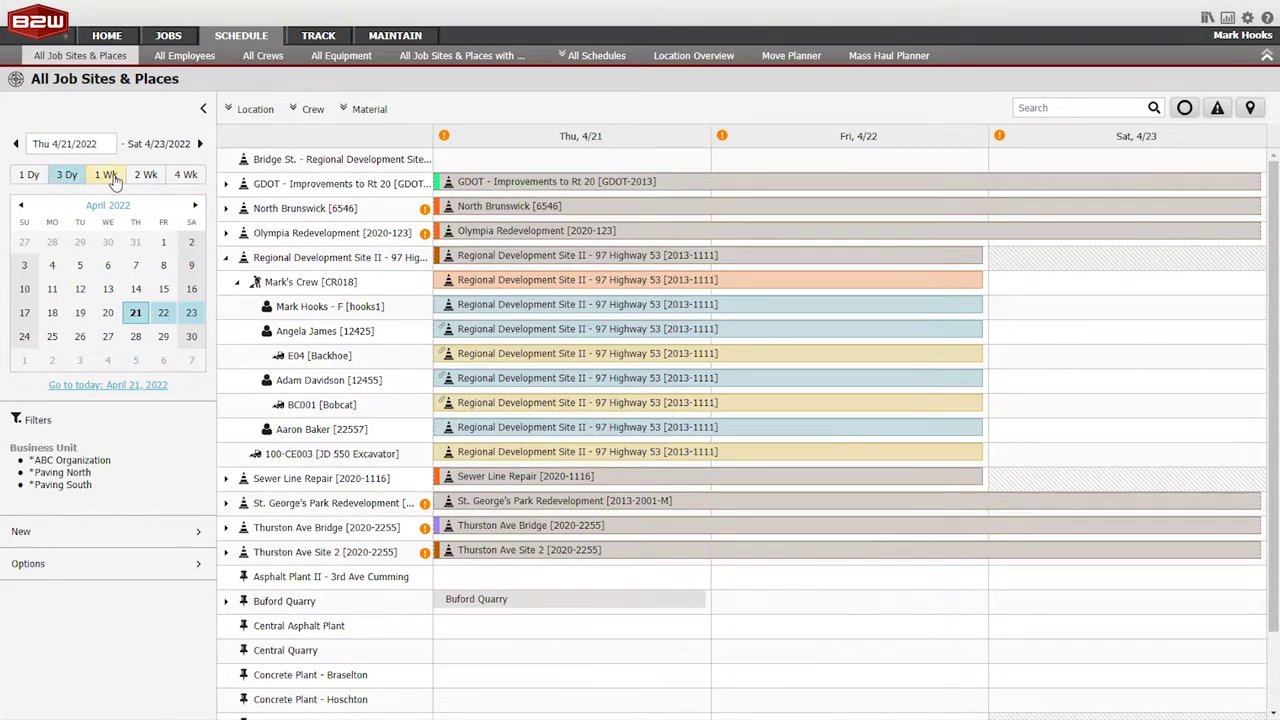
left_click(113, 176)
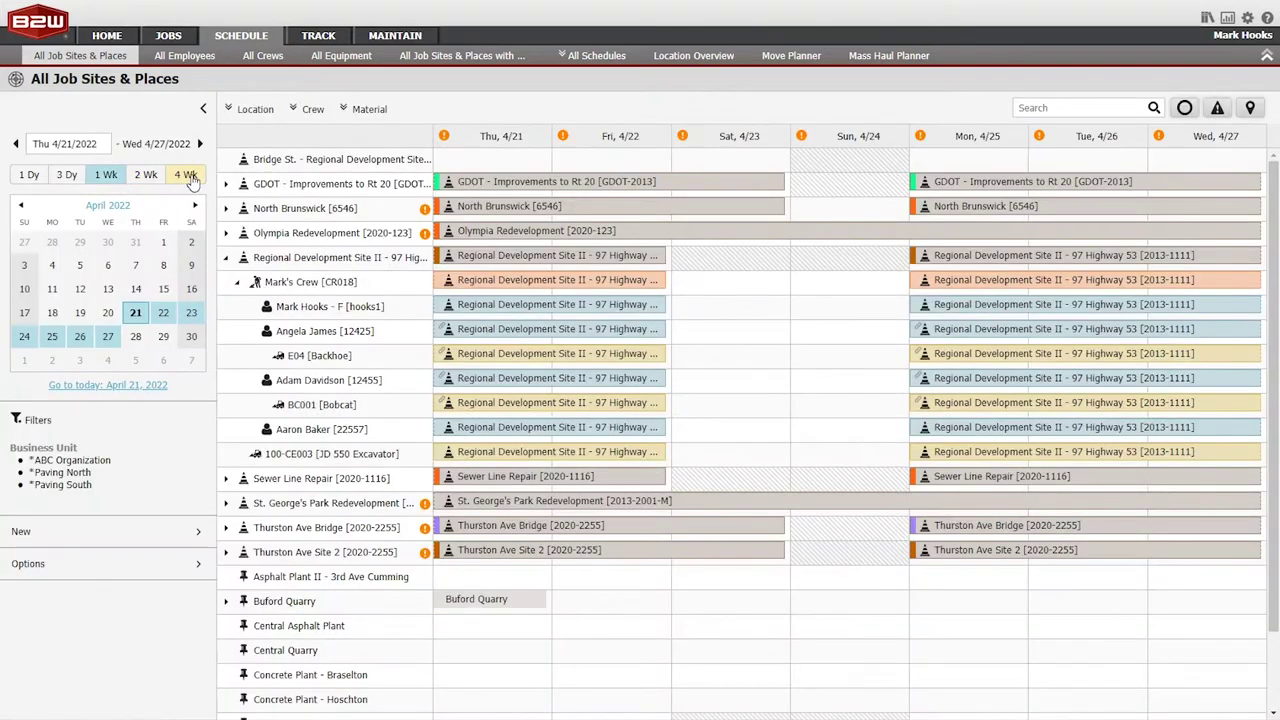
left_click(188, 175)
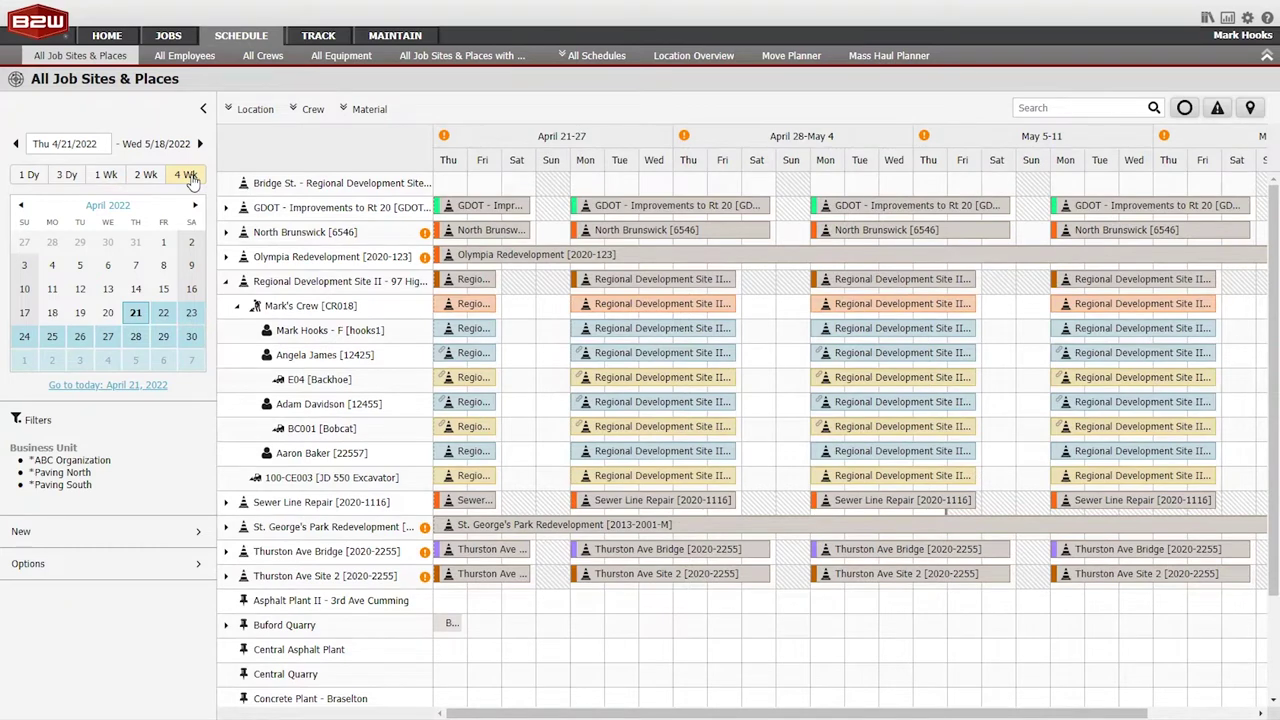
left_click(106, 175)
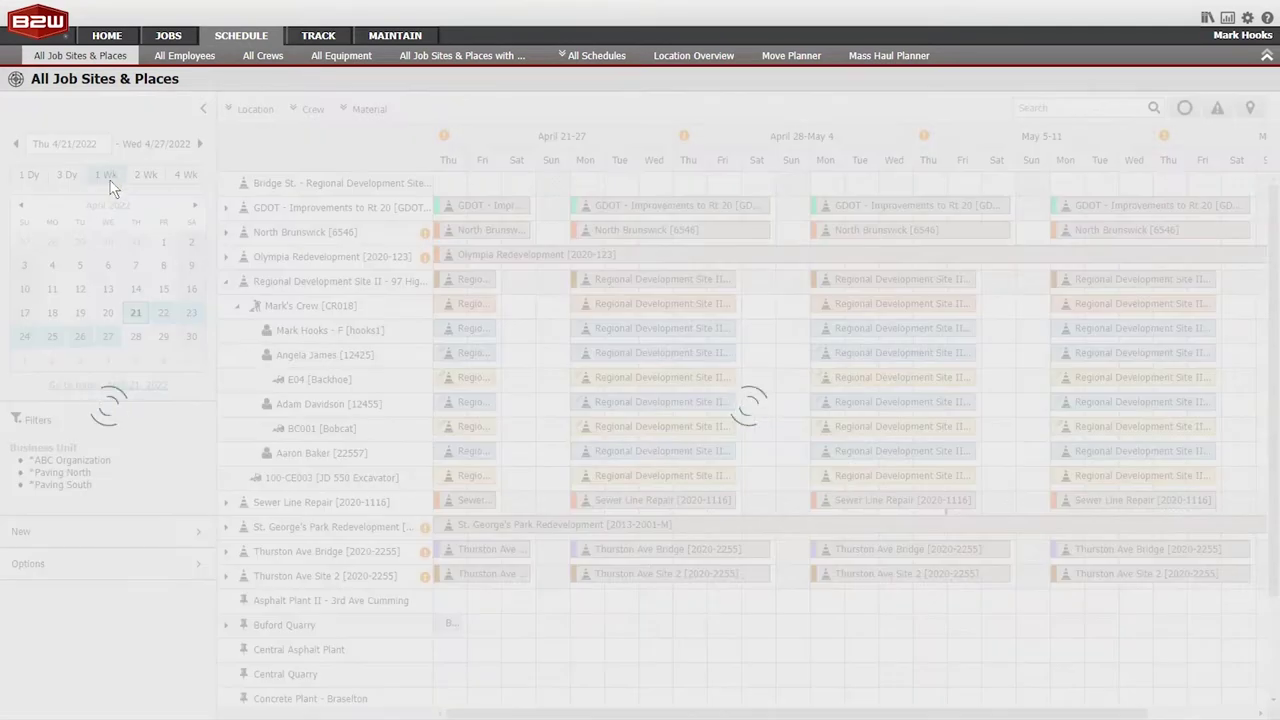
Jump to the week of Monday, August 1, 2022, then back to today's week of 4/21
left_click(107, 207)
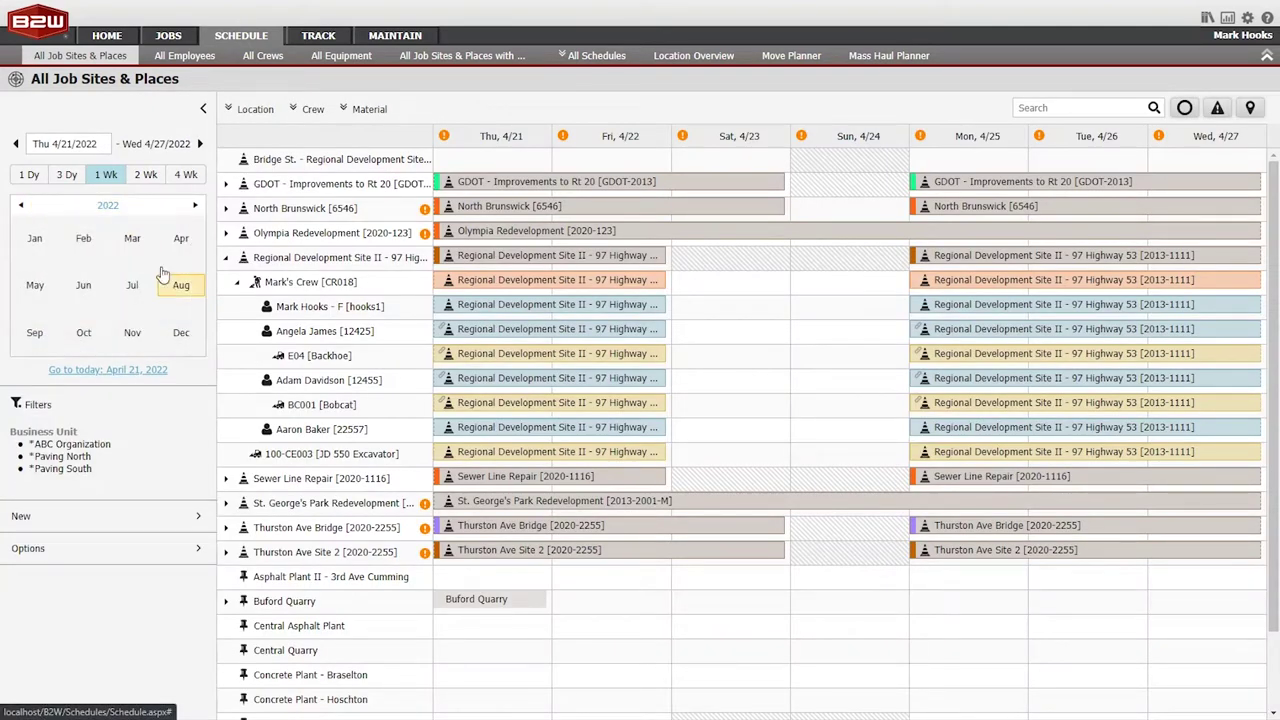
left_click(180, 287)
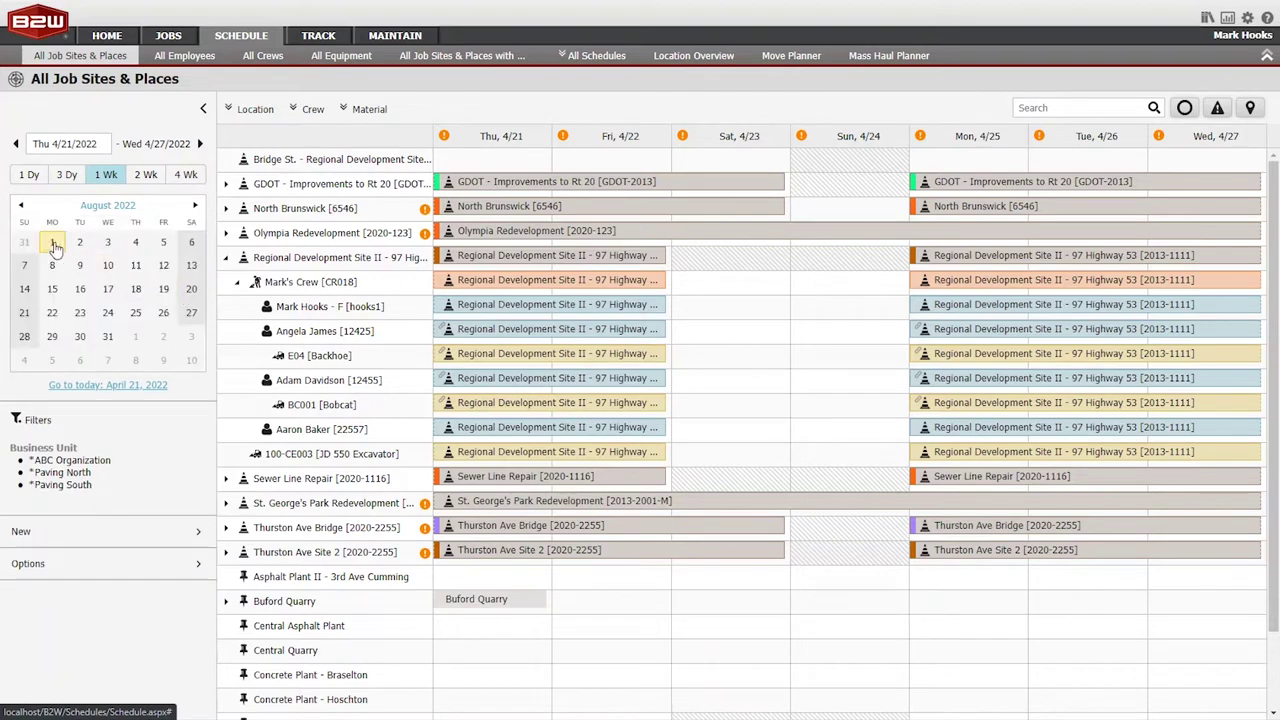
left_click(52, 243)
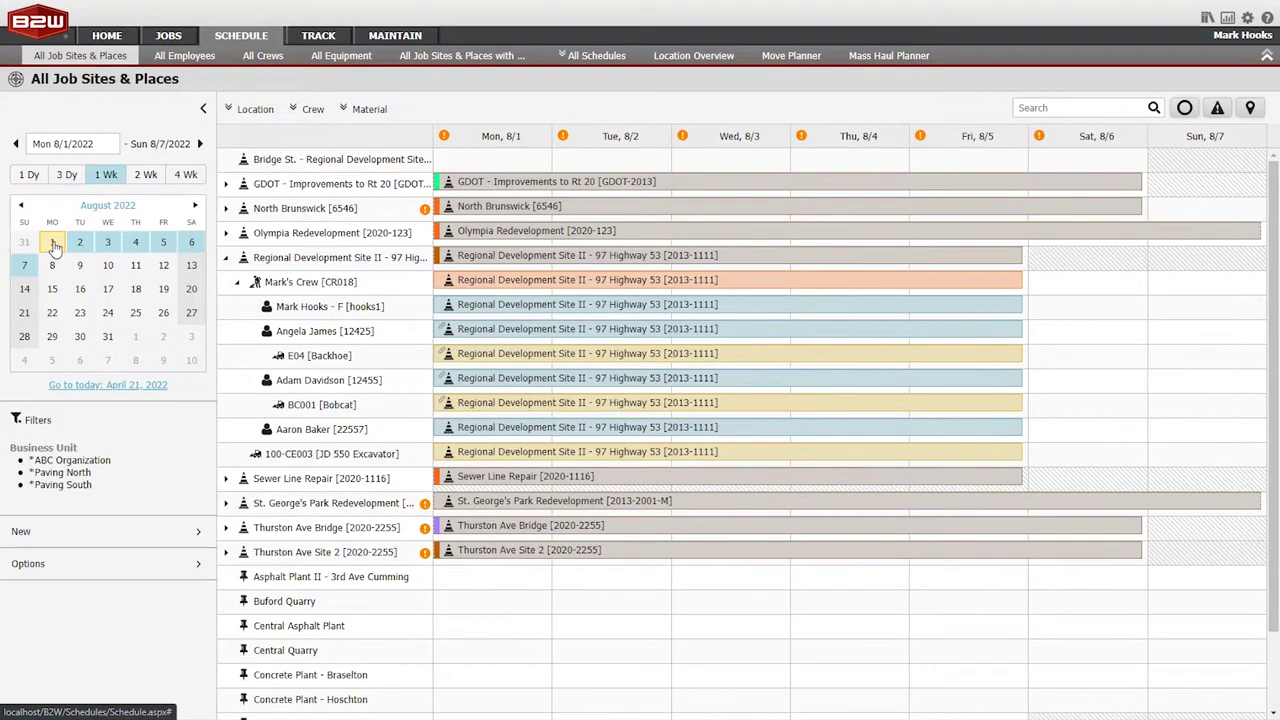
left_click(130, 390)
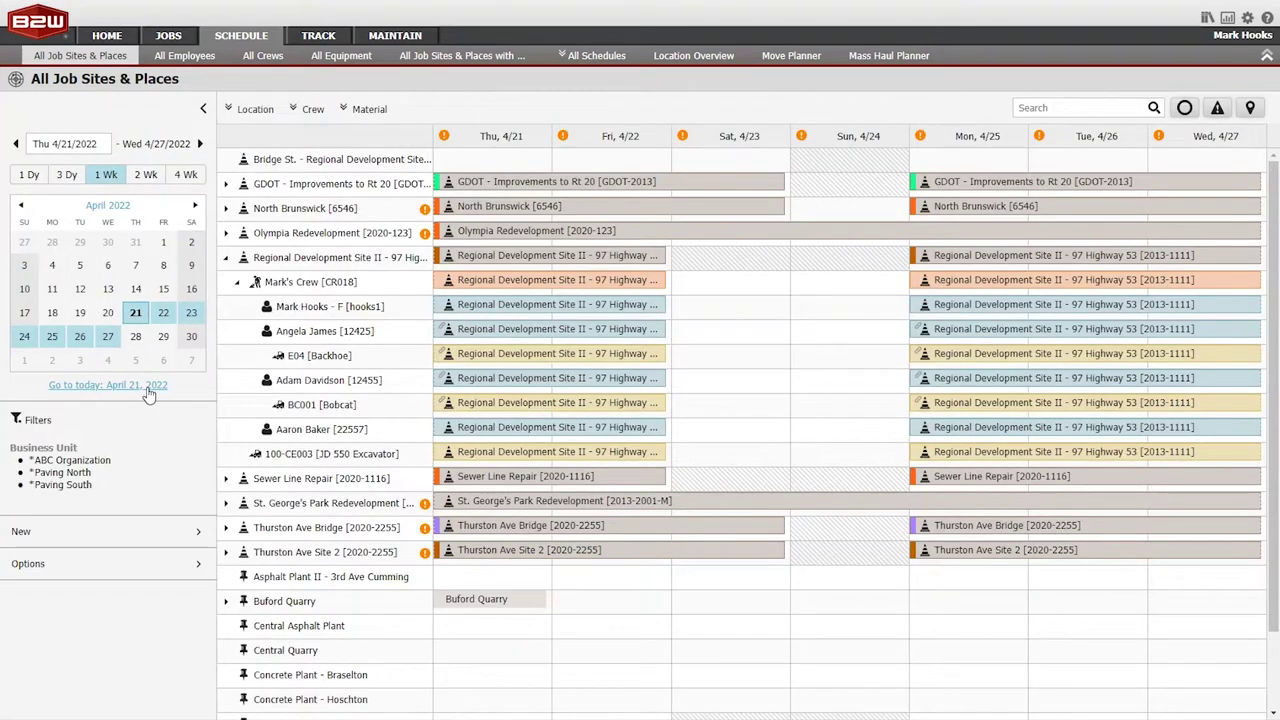
Browse the employee, crew and equipment schedules, expanding Crew - Pipe to see its members
left_click(195, 60)
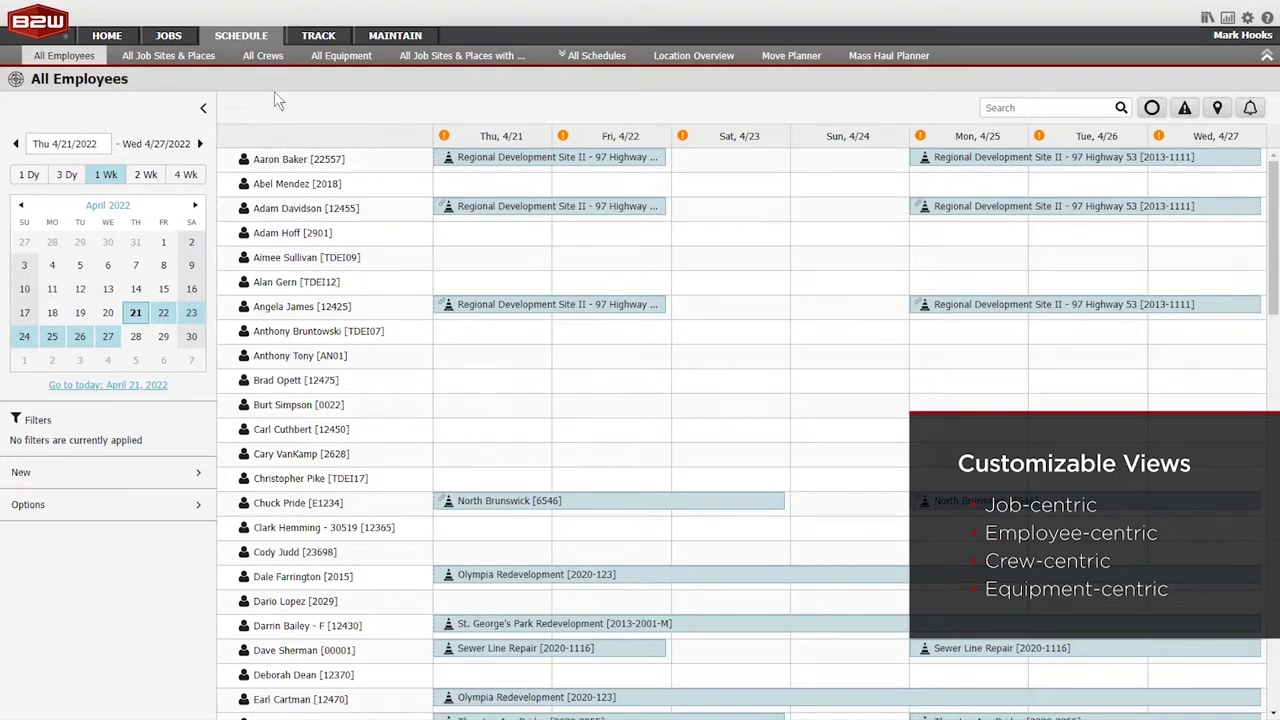
left_click(263, 56)
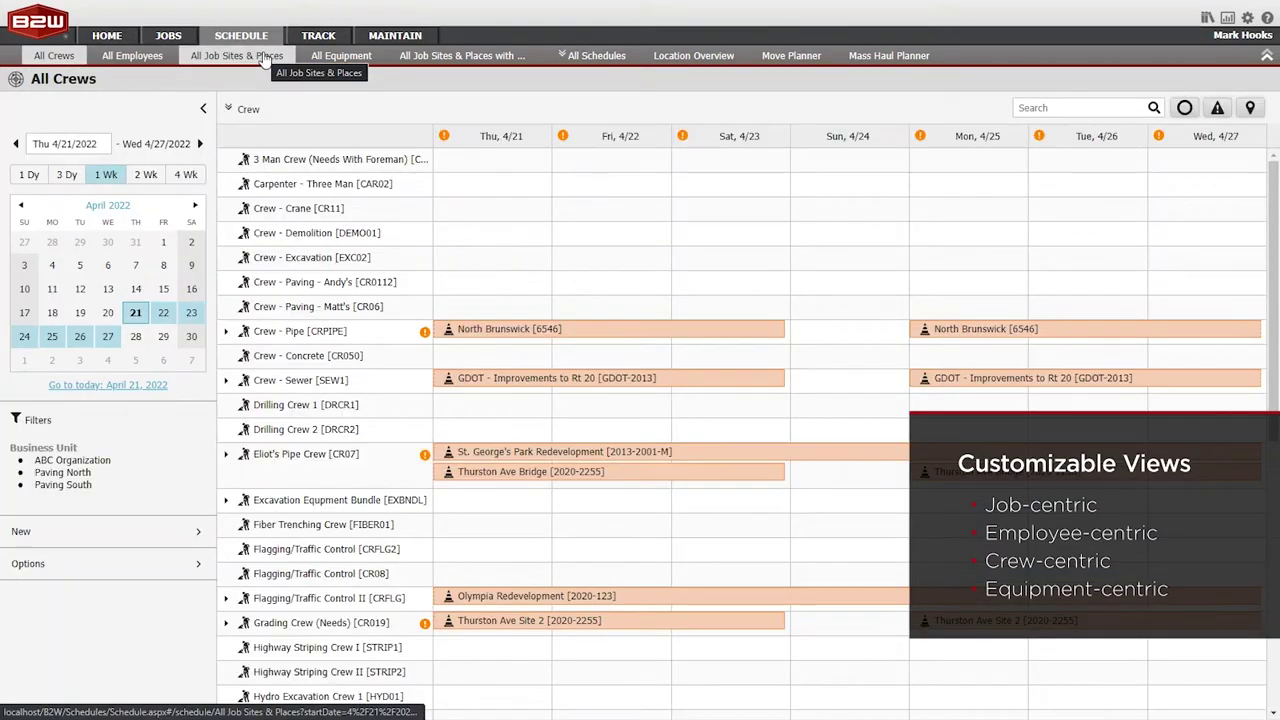
left_click(226, 332)
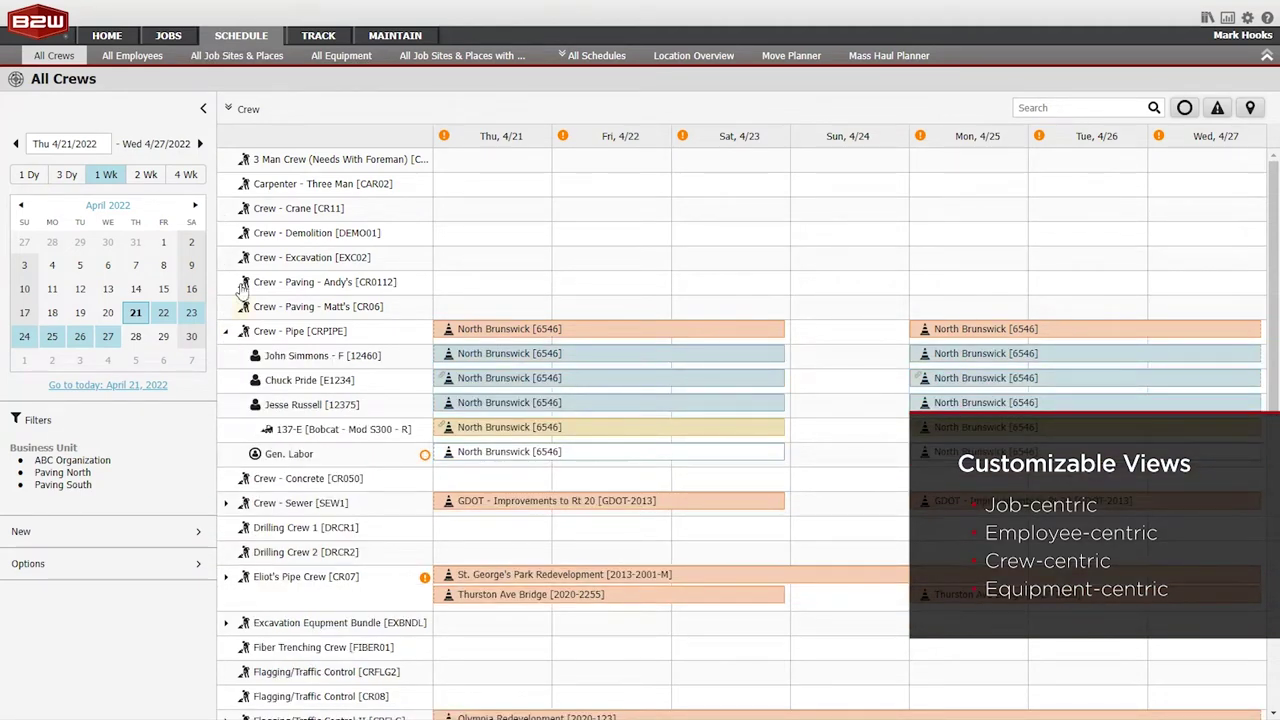
left_click(341, 56)
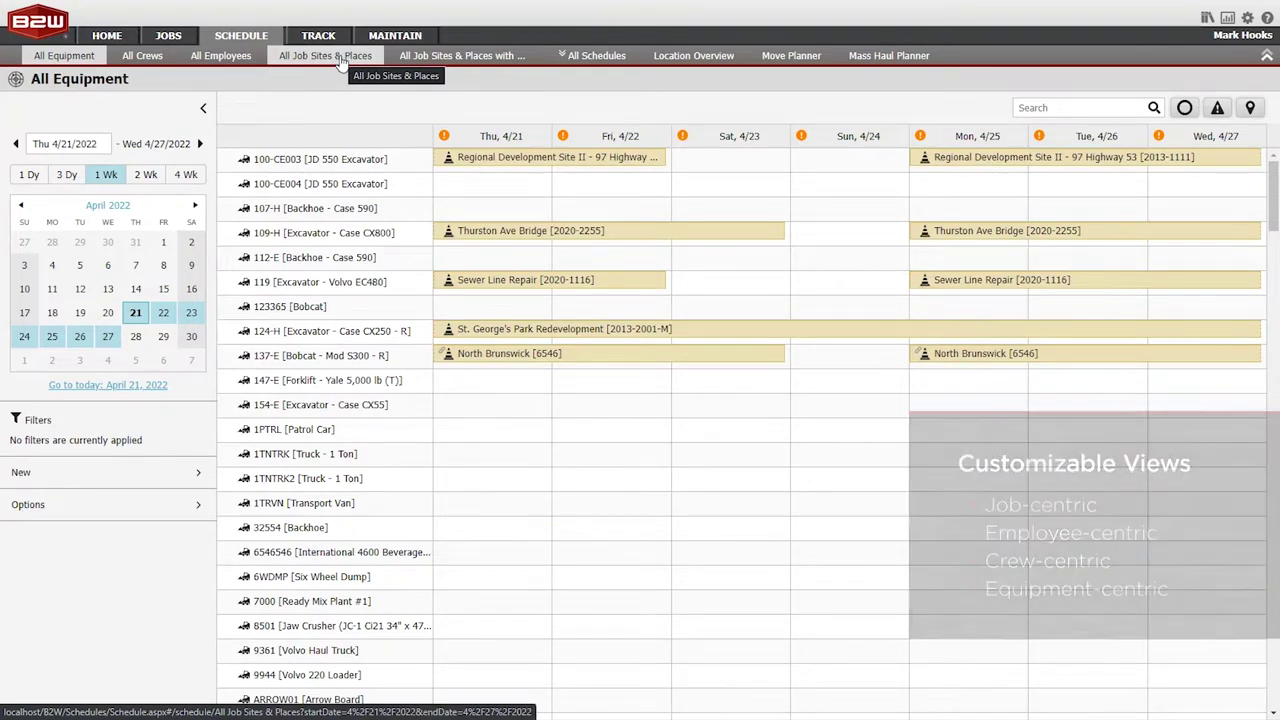
Return to job sites, expand Thurston Ave Bridge and show the 200-ton 1/4" Chips order details
left_click(341, 56)
left_click(226, 528)
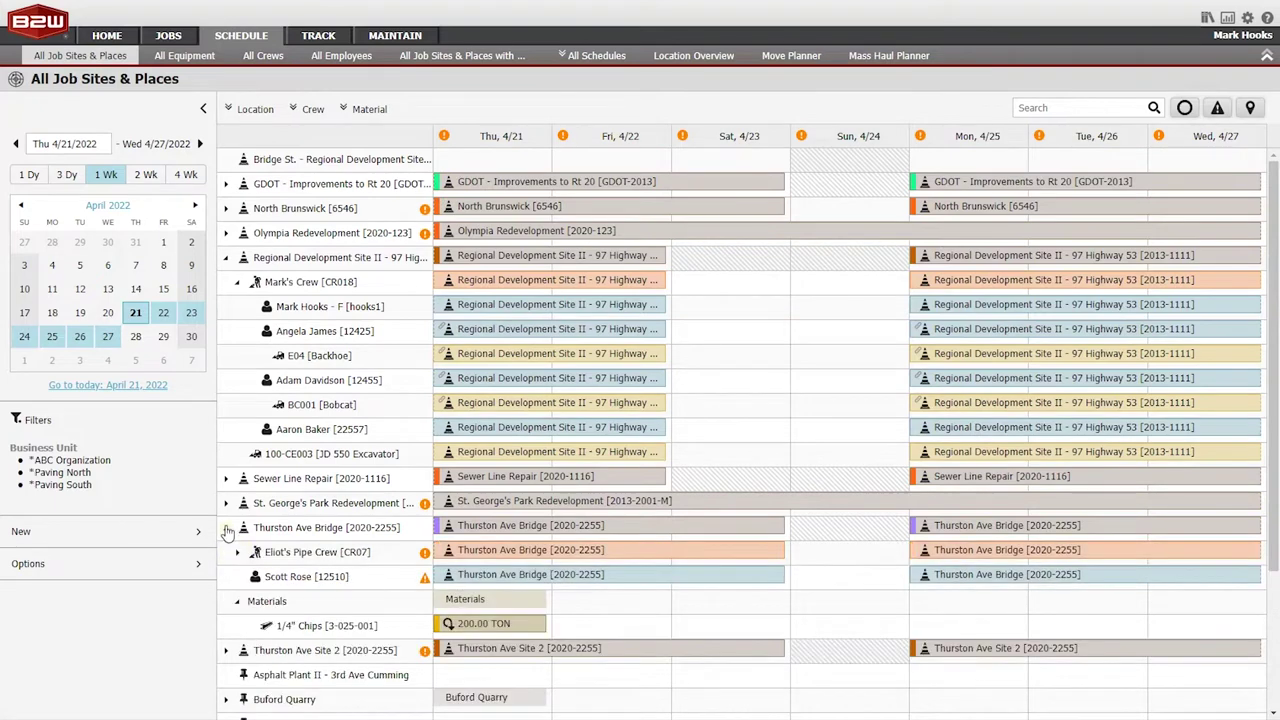
left_click(458, 625)
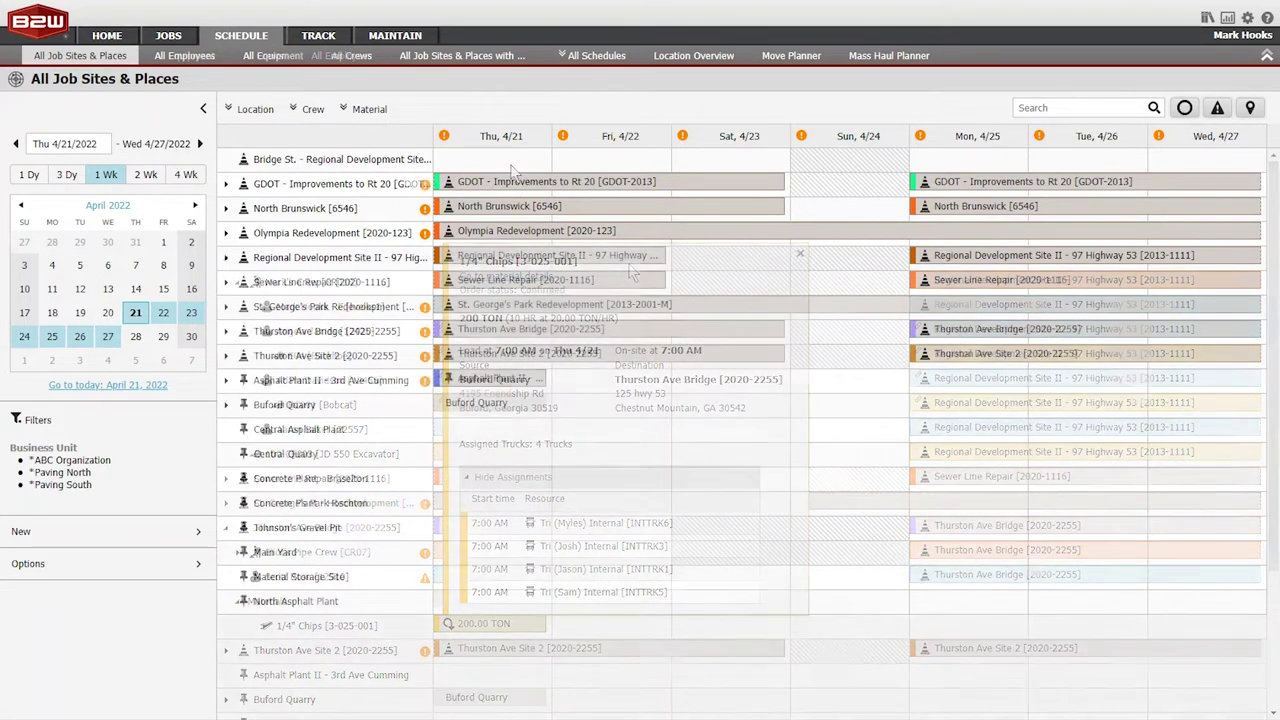
Assign Jarrett's Excavation Crew to Bridge St. for Thu 4/21 through Sat 4/23
right_click(501, 157)
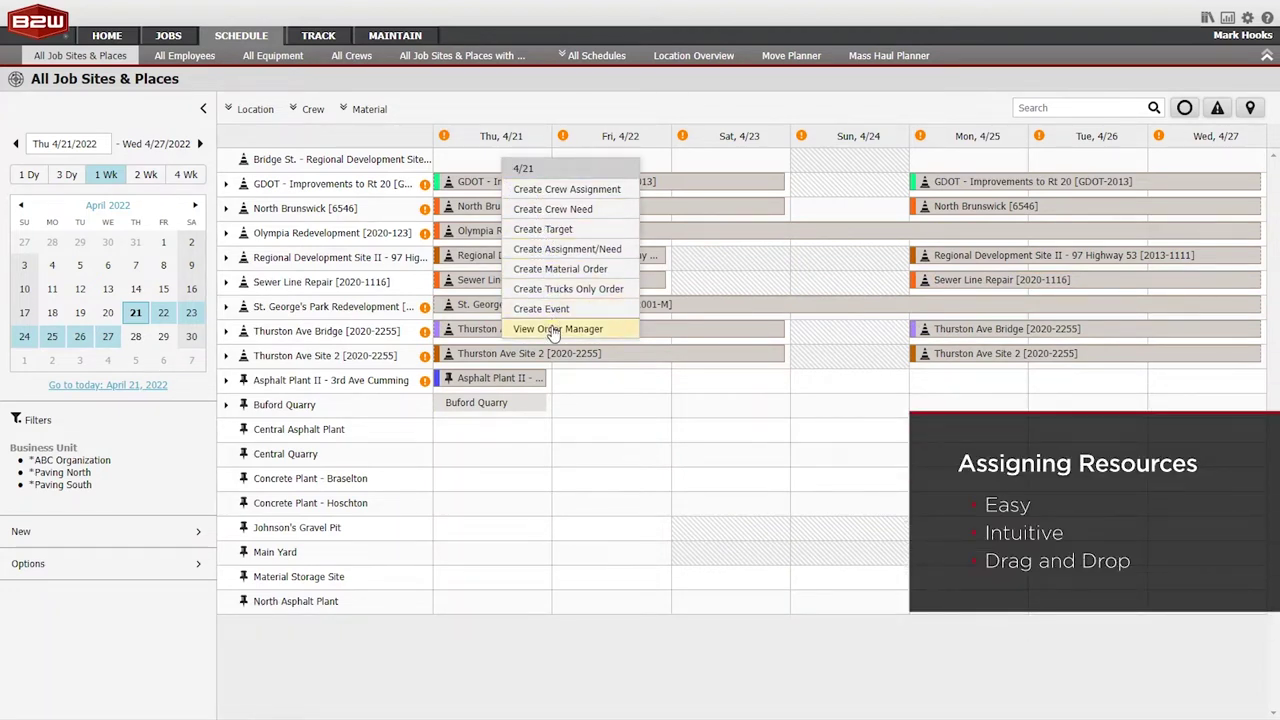
left_click(459, 154)
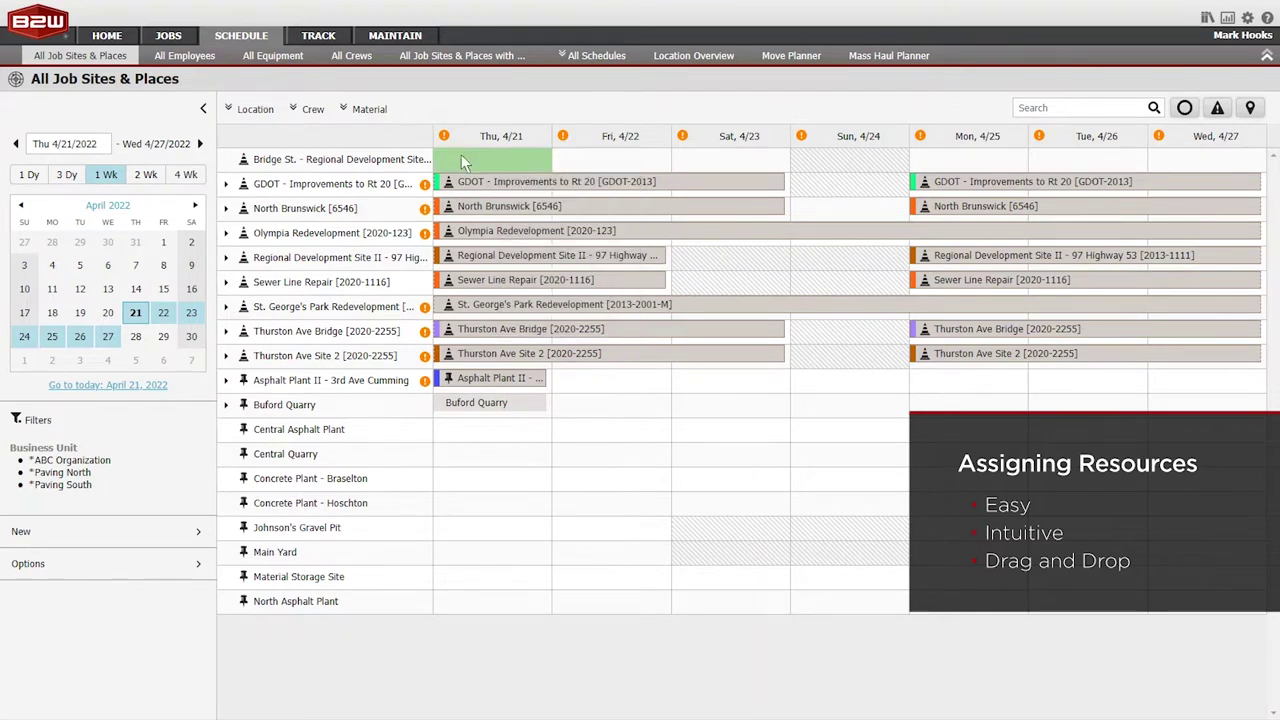
left_click_drag(462, 157, 706, 165)
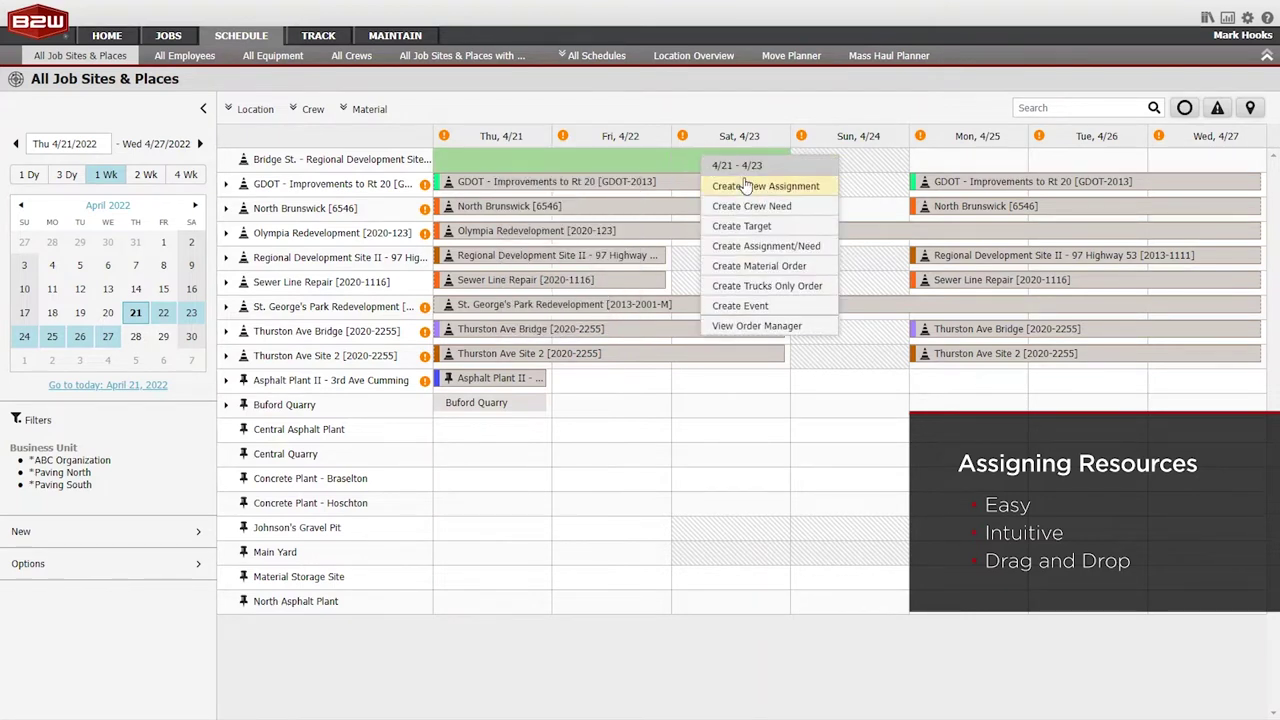
left_click(737, 188)
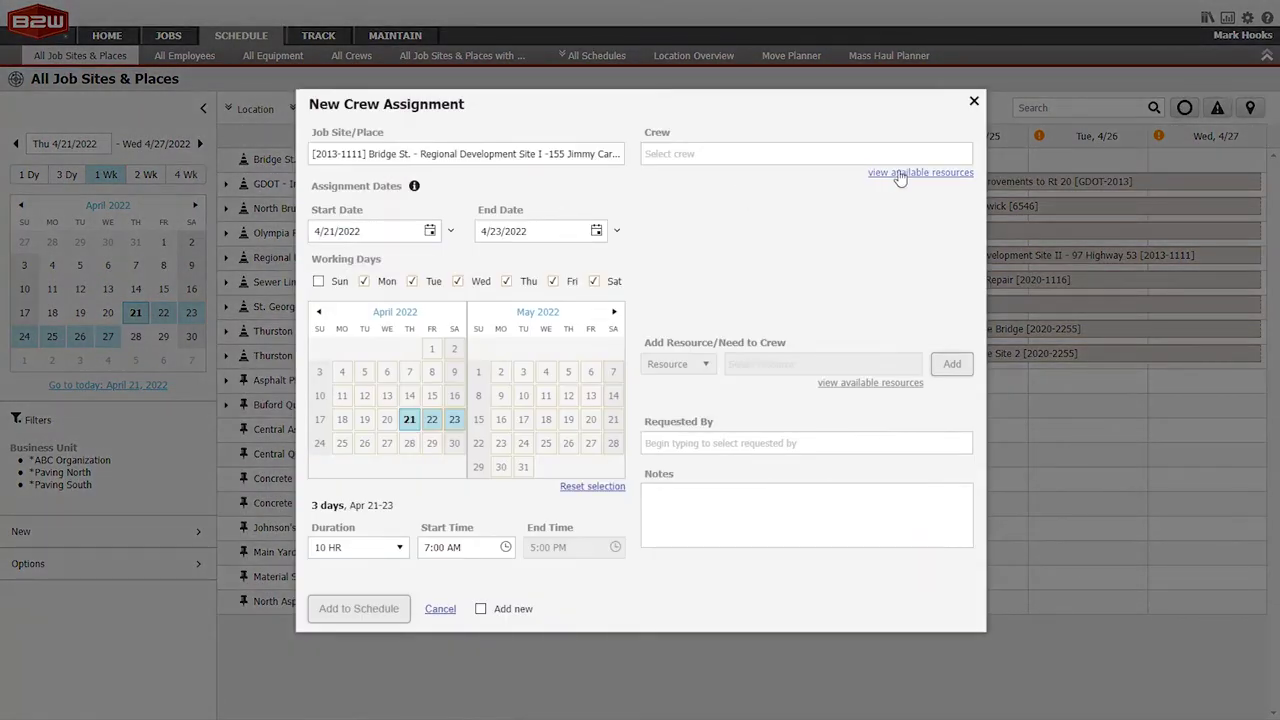
left_click(898, 175)
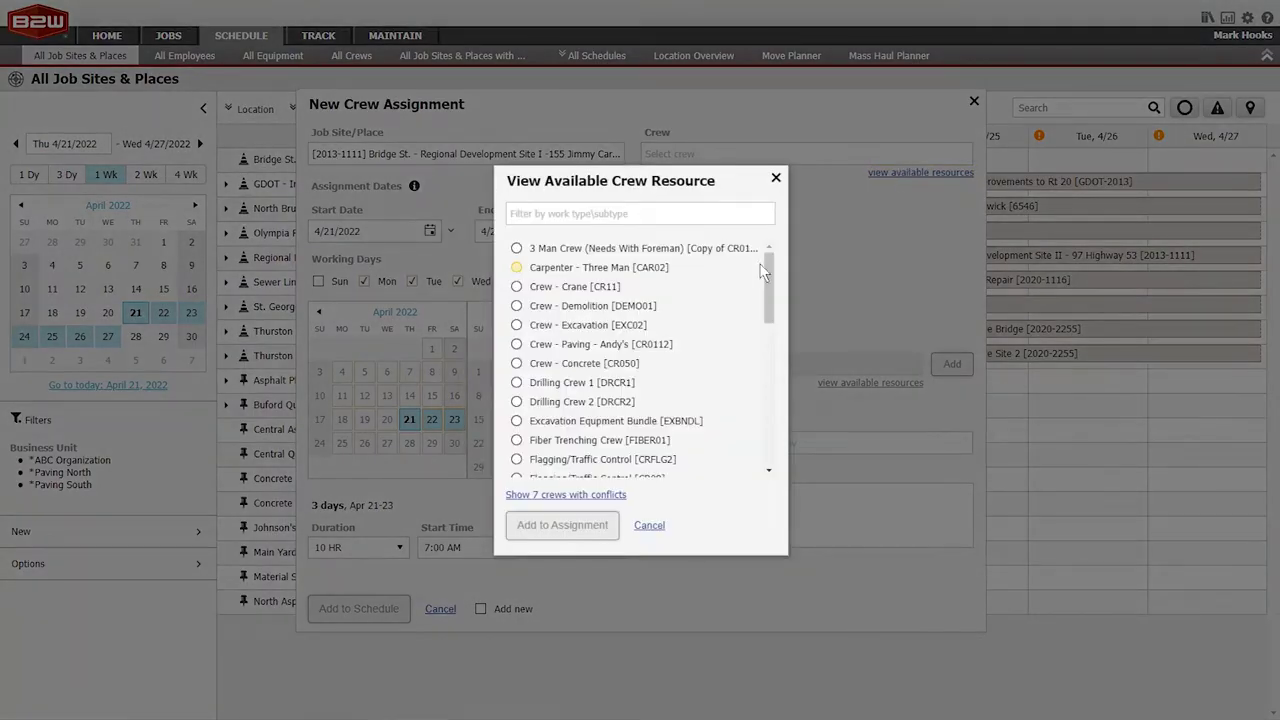
left_click_drag(770, 276, 769, 330)
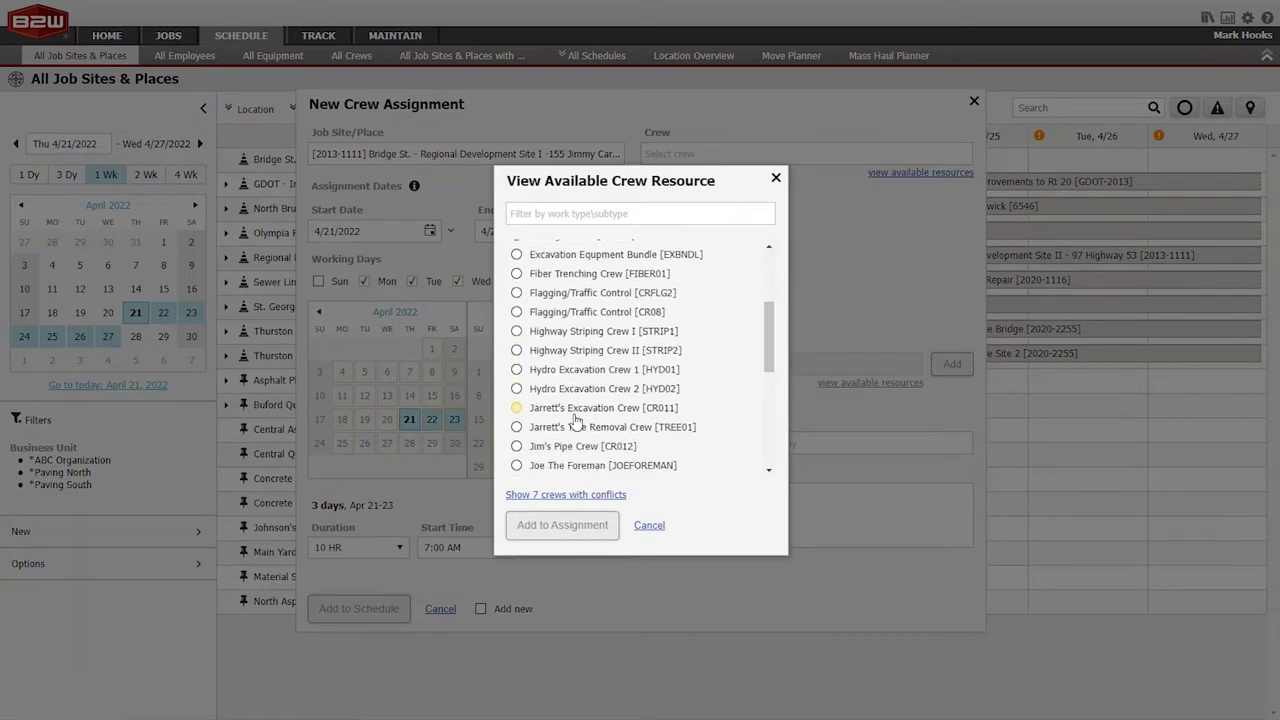
left_click(518, 410)
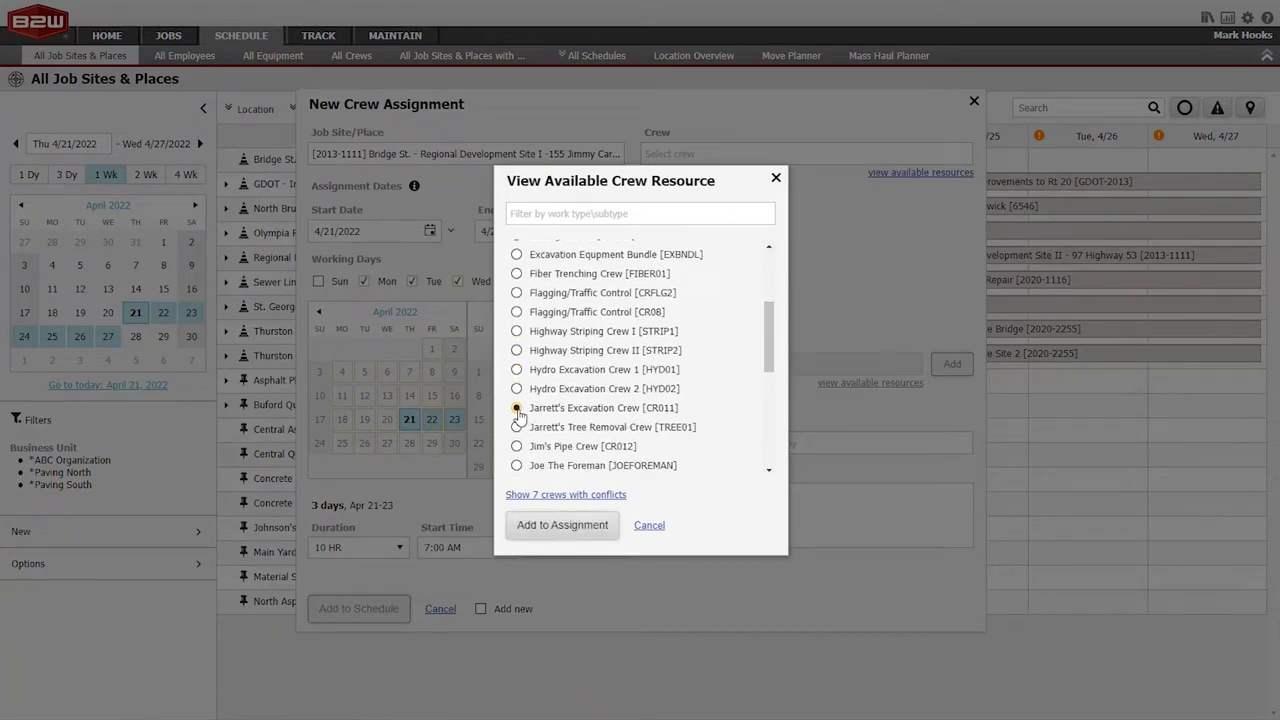
left_click(547, 526)
double_click(322, 548)
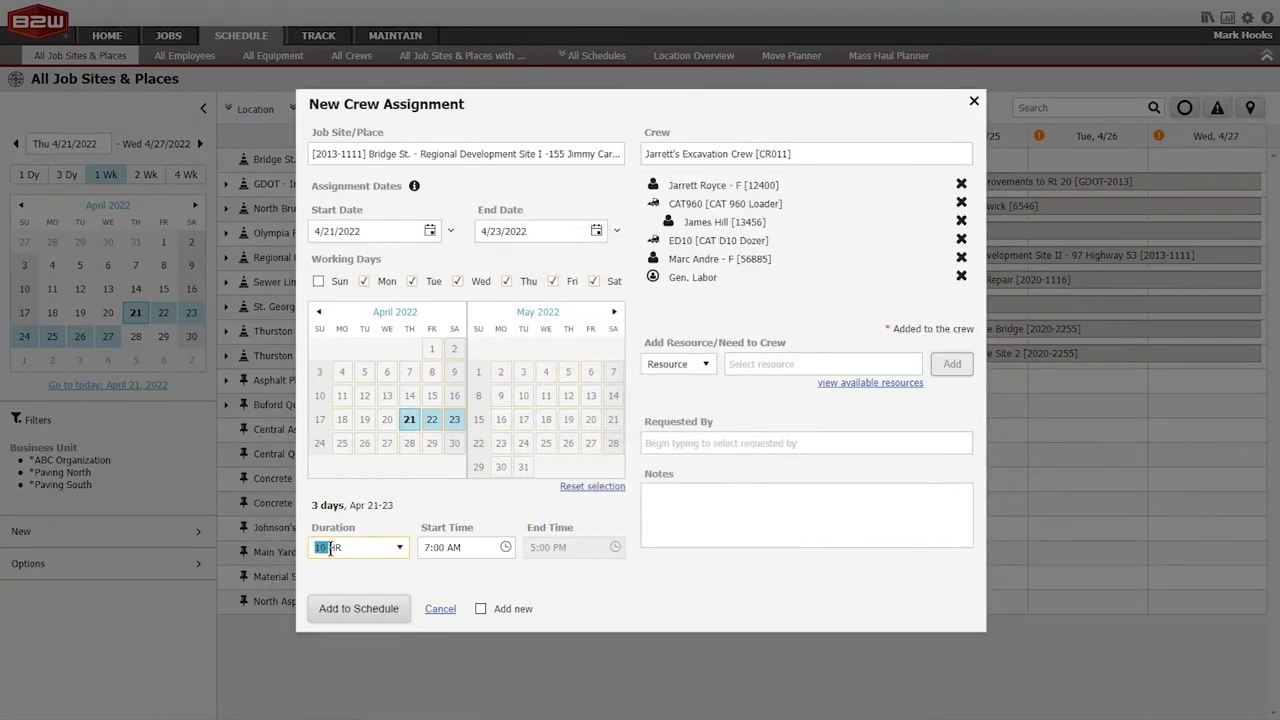
double_click(425, 548)
left_click(360, 609)
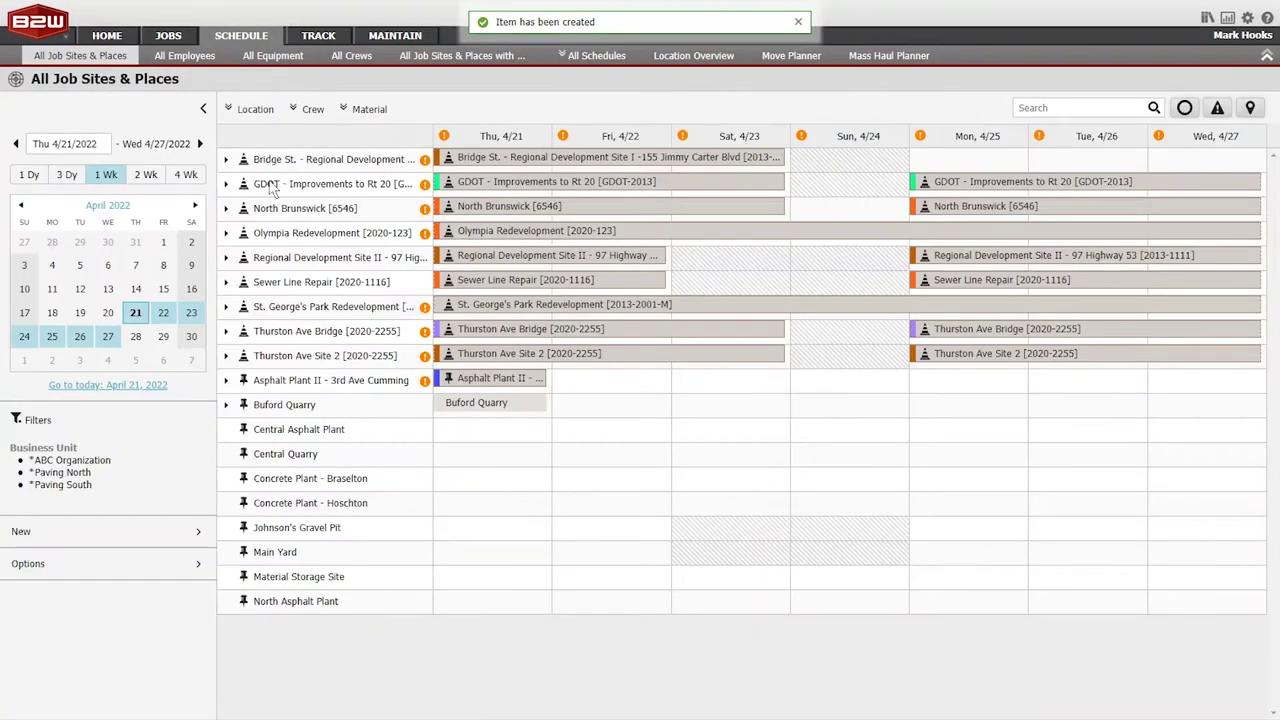
Expand Bridge St. and Jarrett's Excavation Crew to review members and equipment, then open Move Planner
left_click(226, 160)
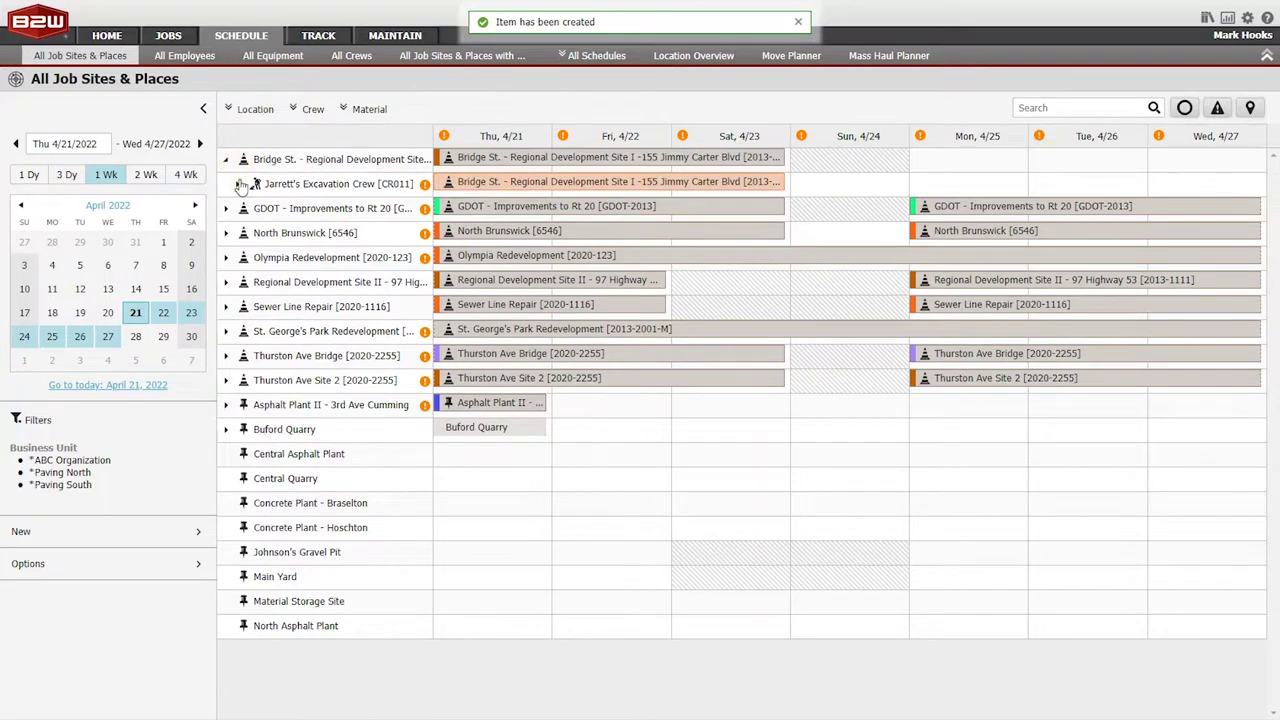
left_click(238, 185)
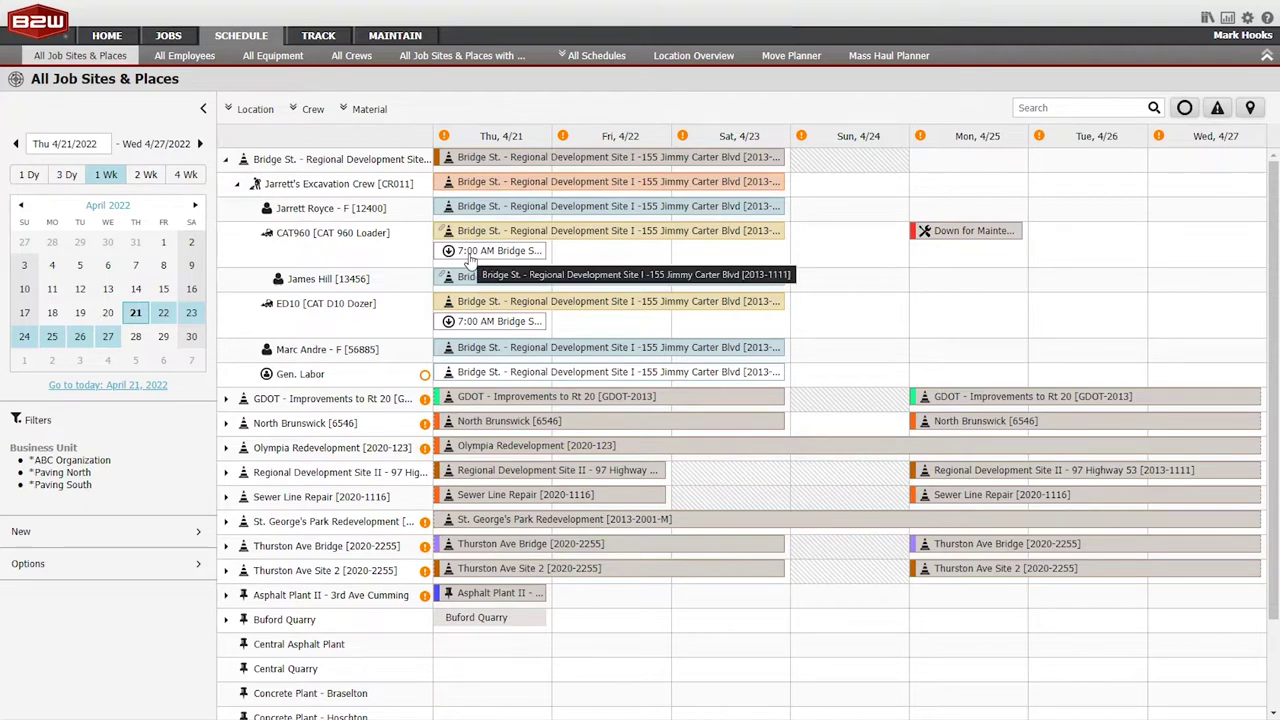
left_click(791, 56)
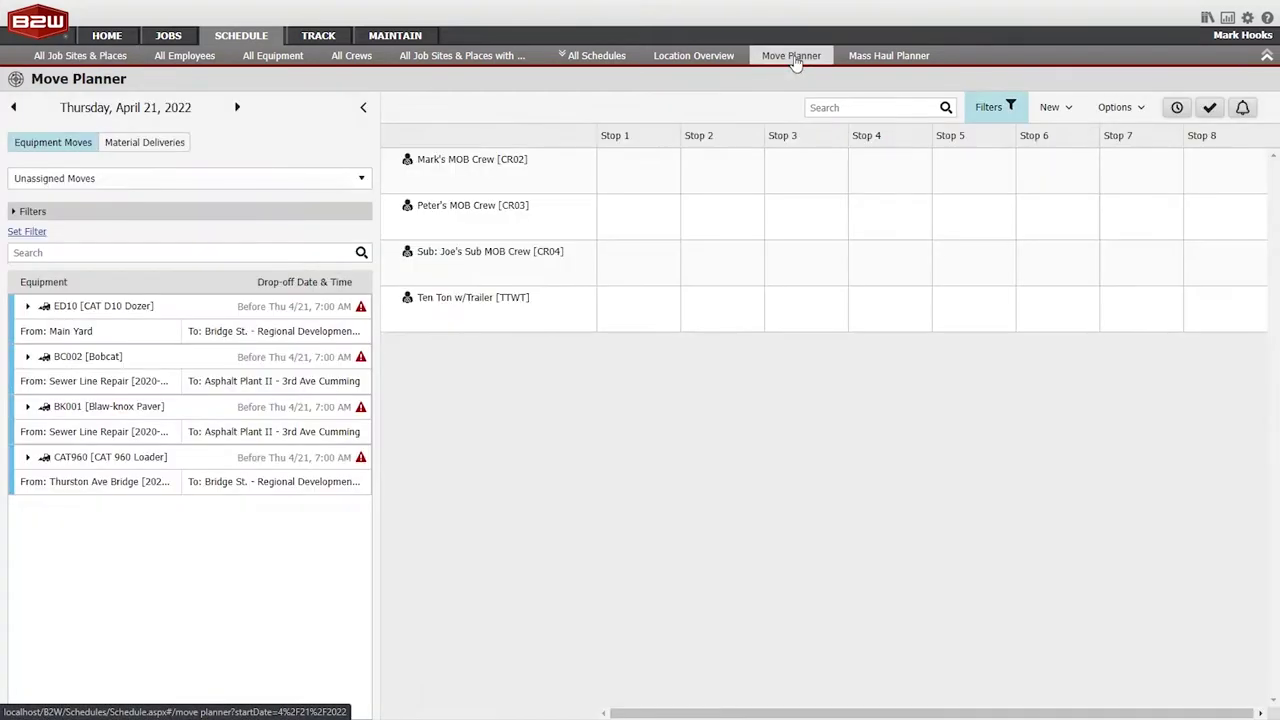
Move ED10 dozer to CR02 MOB, BC002 Bobcat to CR03 MOB, and BK001 paver to a MOB crew
left_click_drag(136, 338, 646, 186)
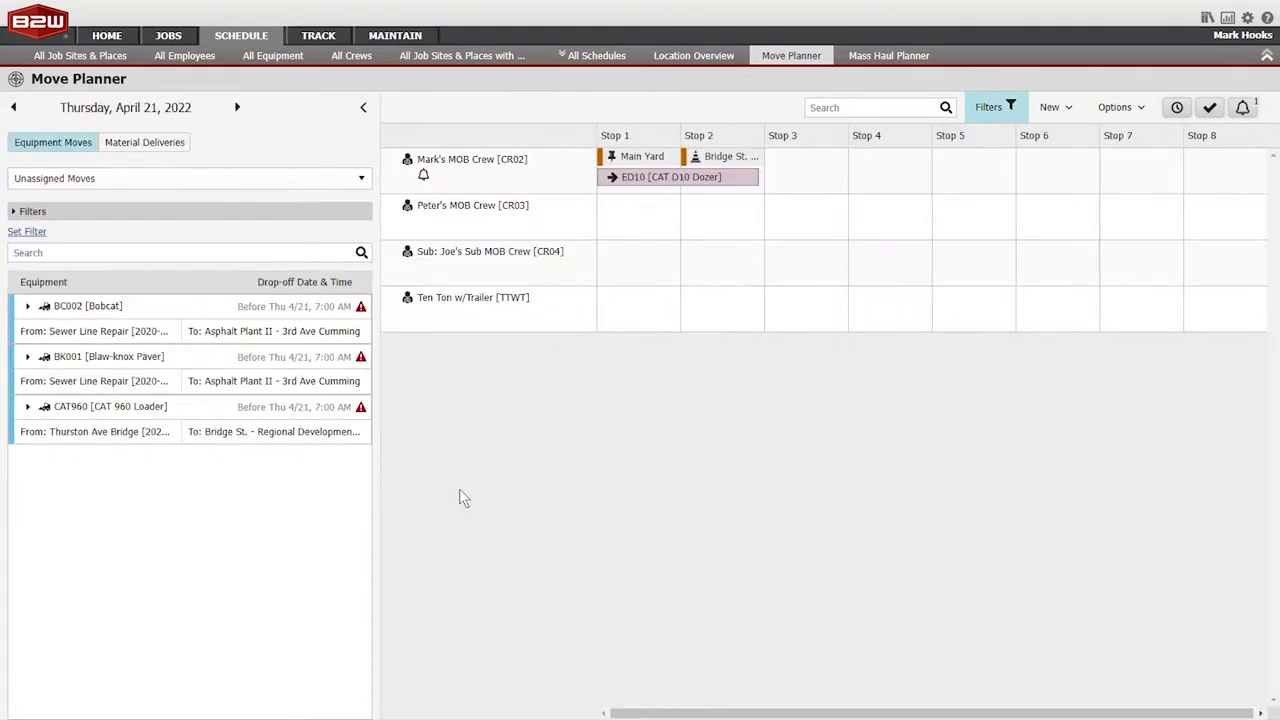
left_click_drag(128, 336, 657, 240)
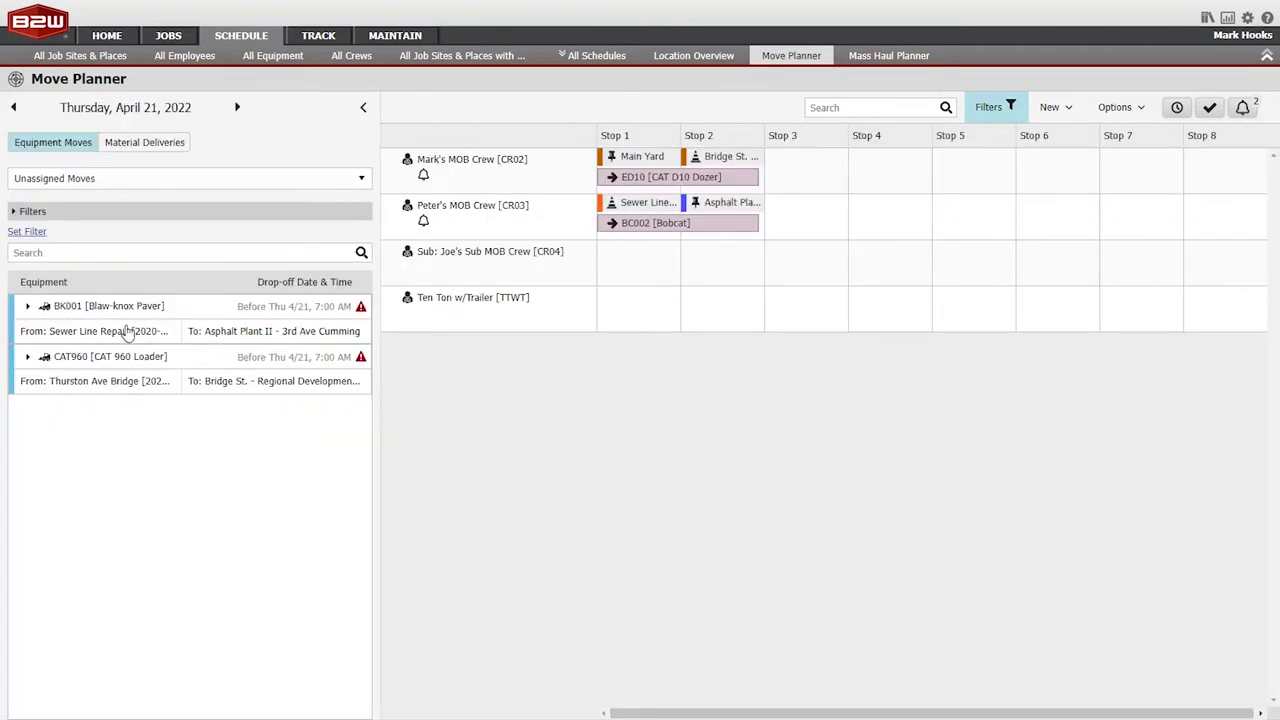
left_click_drag(128, 336, 822, 172)
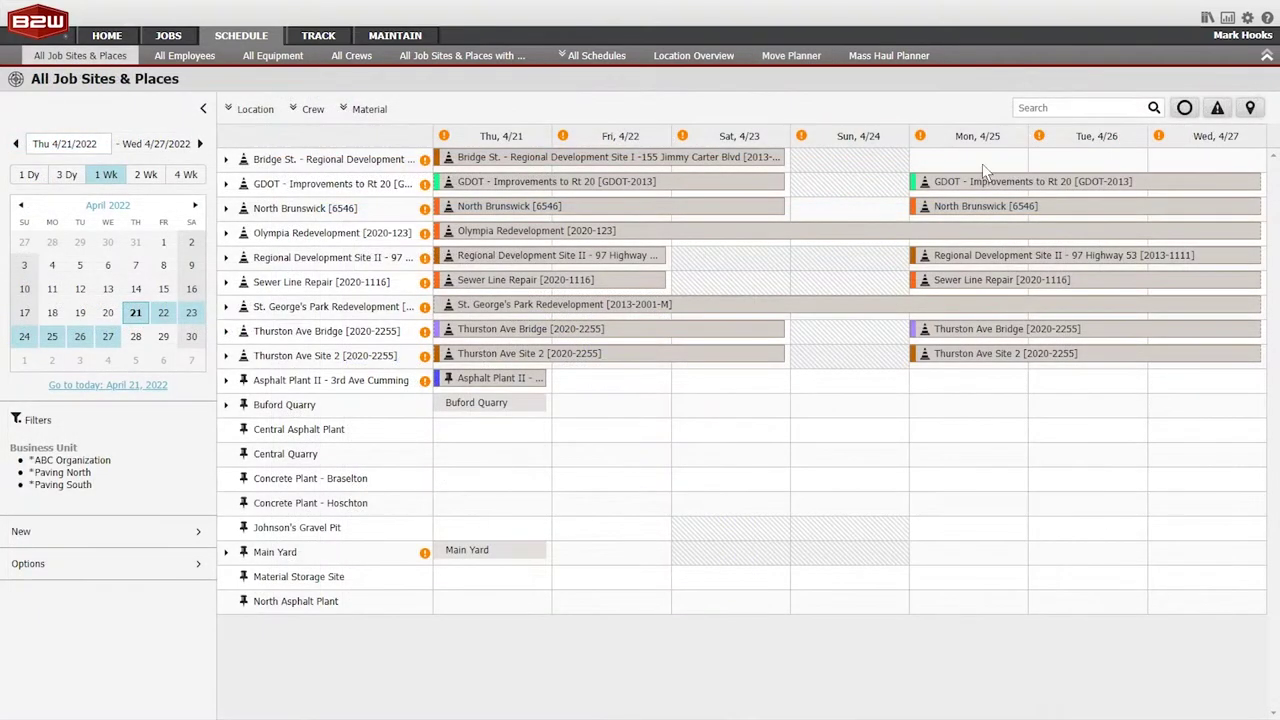
Start a need on Bridge St. for Mon 4/25–Tue 4/26 and choose Operator as its type
left_click_drag(952, 165, 1097, 165)
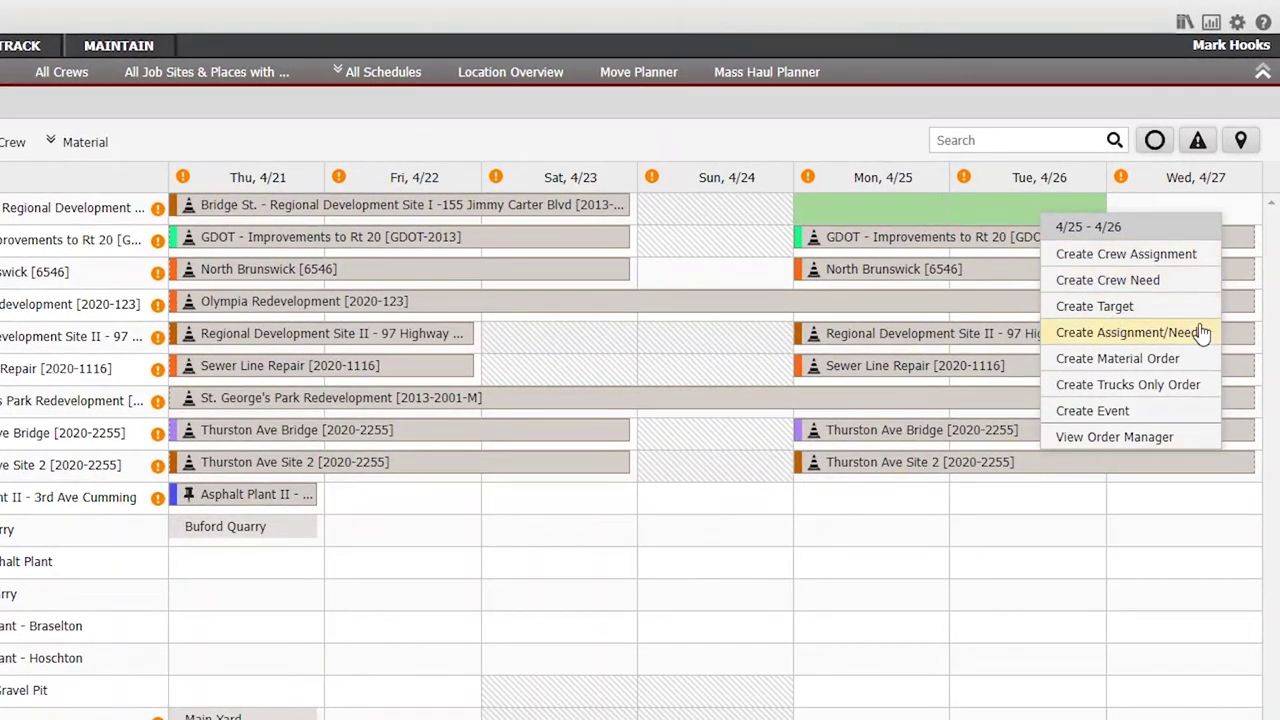
left_click(1183, 341)
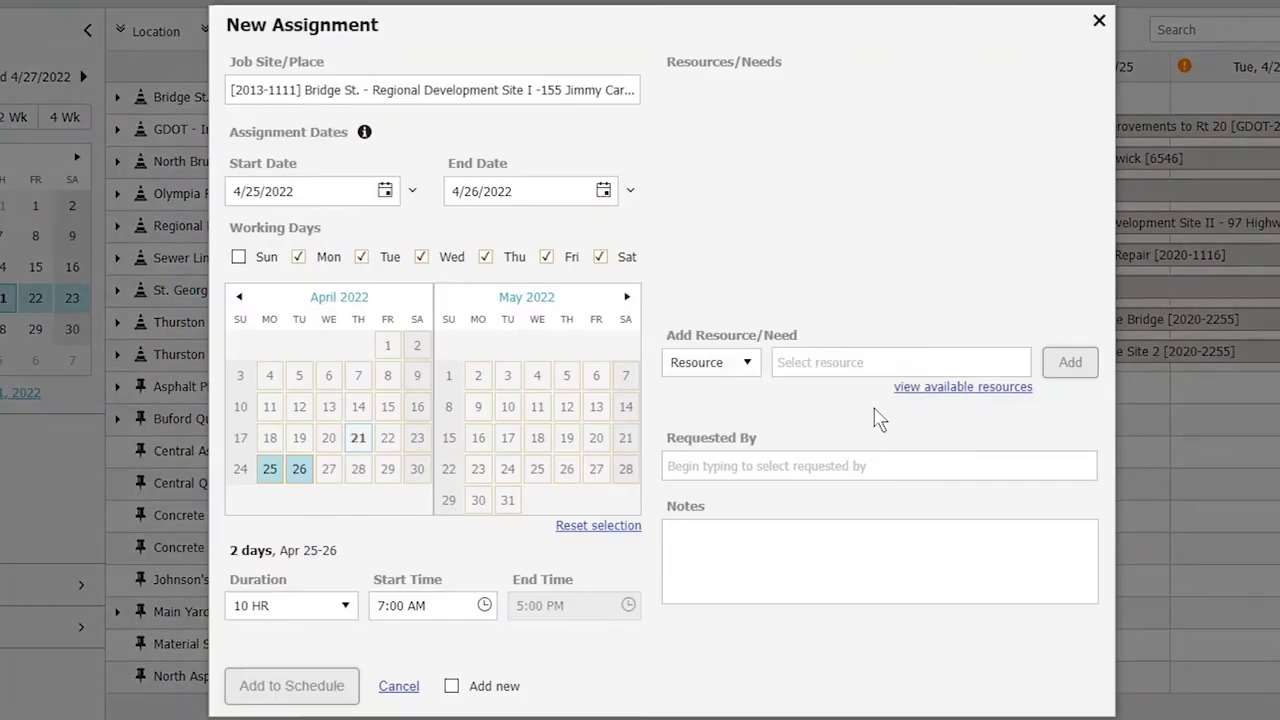
left_click(708, 362)
left_click(693, 416)
left_click(856, 362)
type("oper")
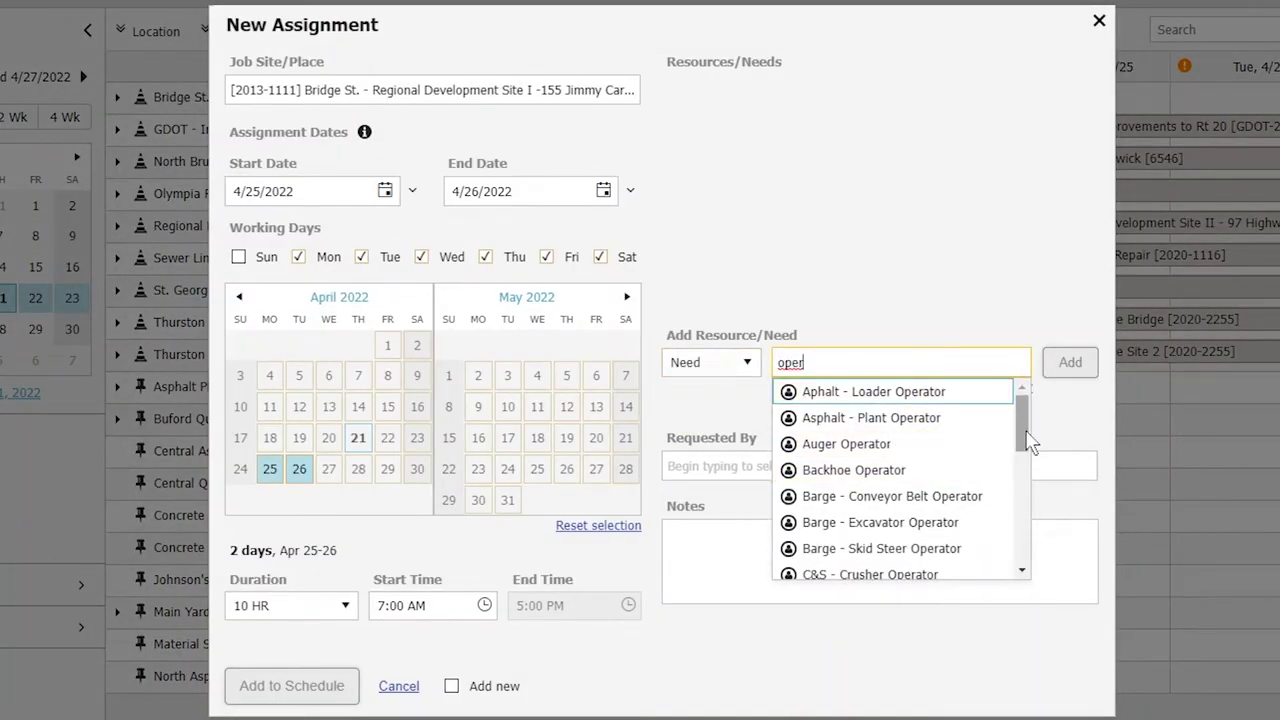
left_click_drag(1022, 420, 1022, 515)
left_click(905, 480)
Add the Operator need, 7:00 AM for 10 hours, and place it on the schedule
left_click(994, 389)
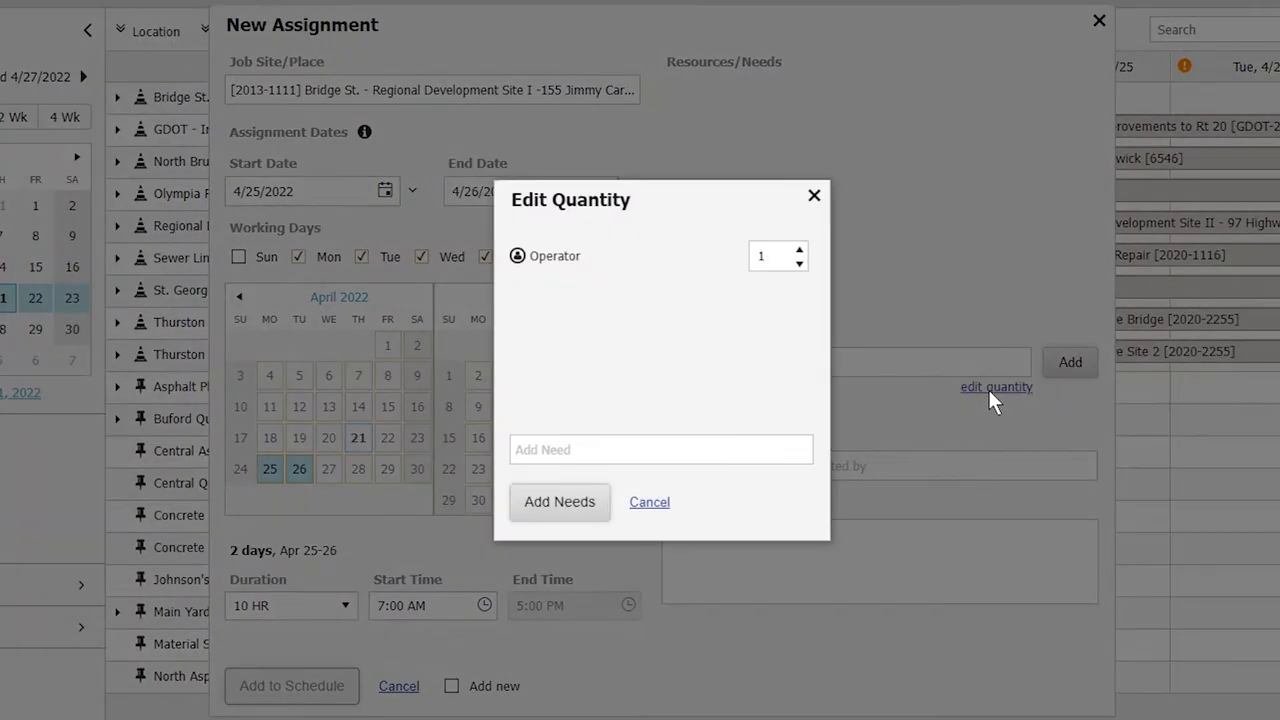
left_click(580, 508)
left_click(751, 563)
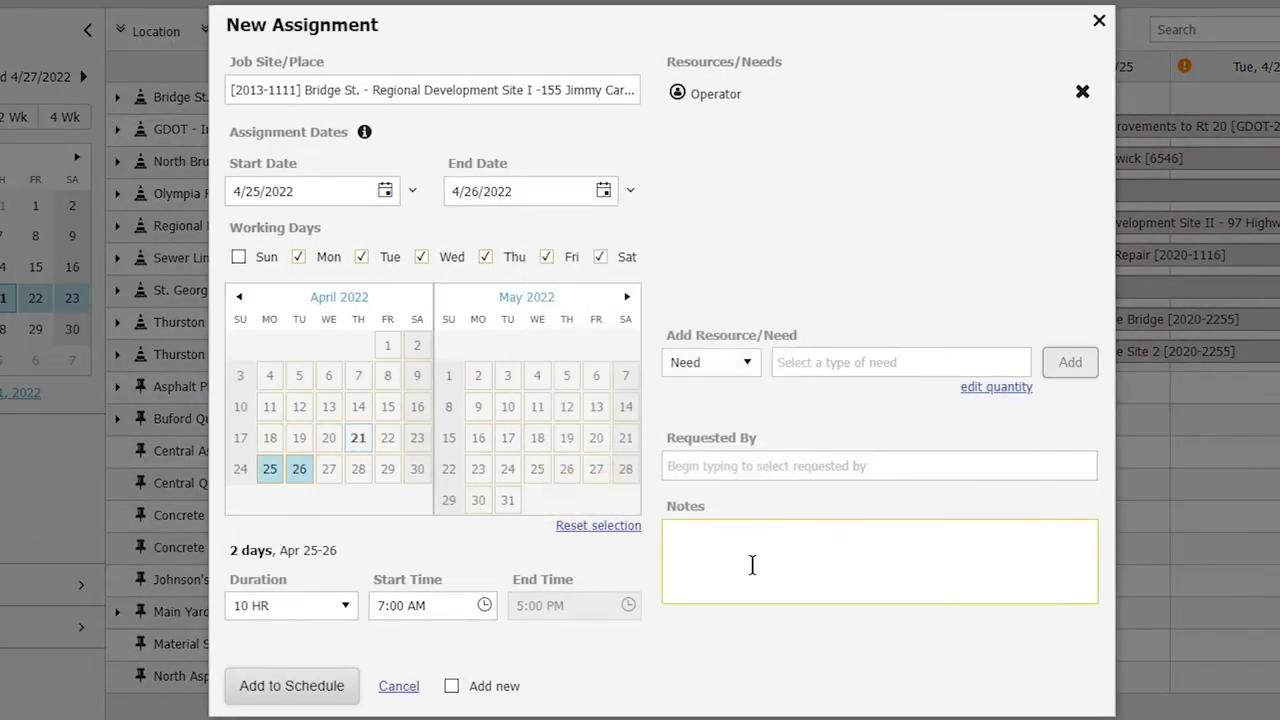
left_click(268, 606)
left_click(285, 688)
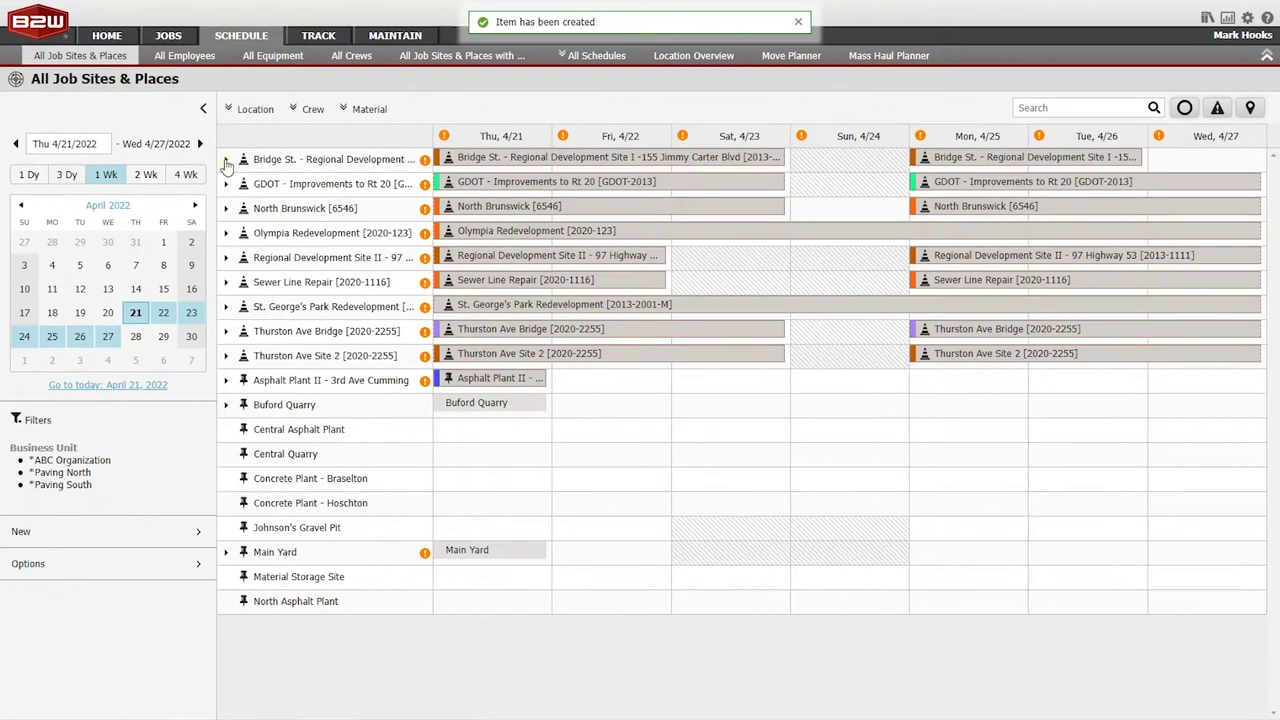
From Orders and Needs, assign an available operator employee to the Bridge St. Operator need for 4/25–4/26
left_click(226, 161)
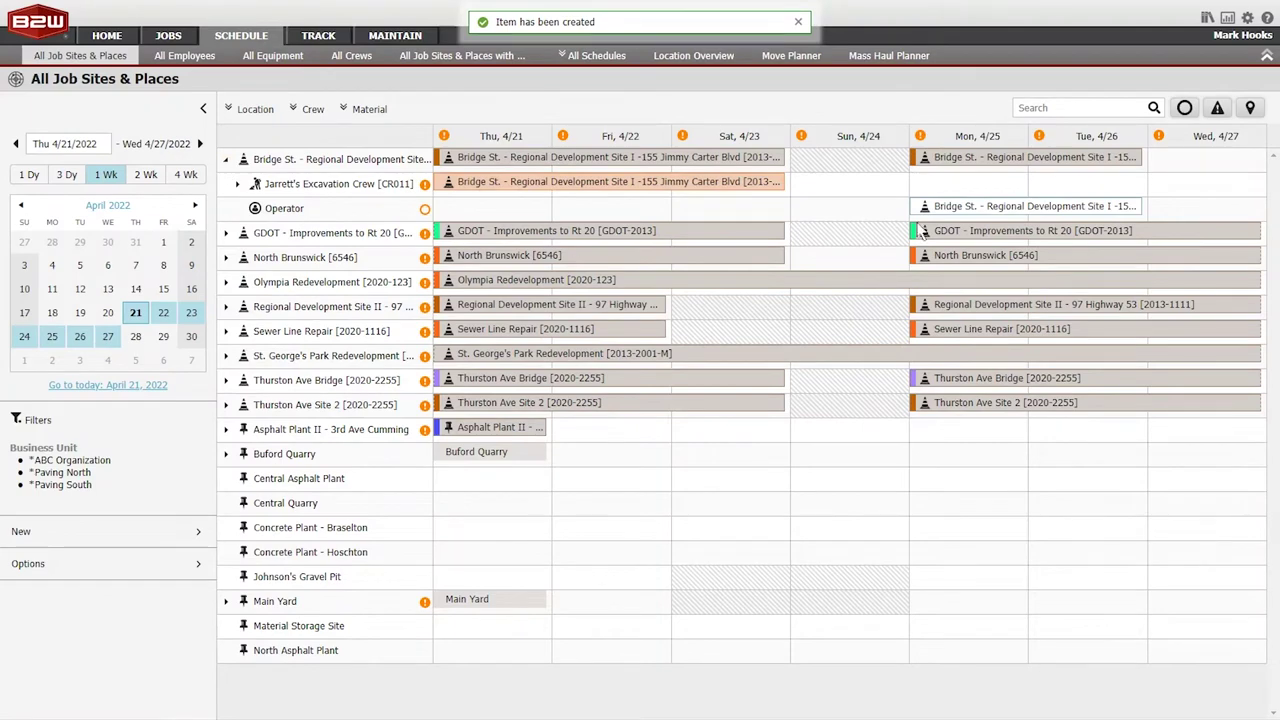
left_click(1184, 108)
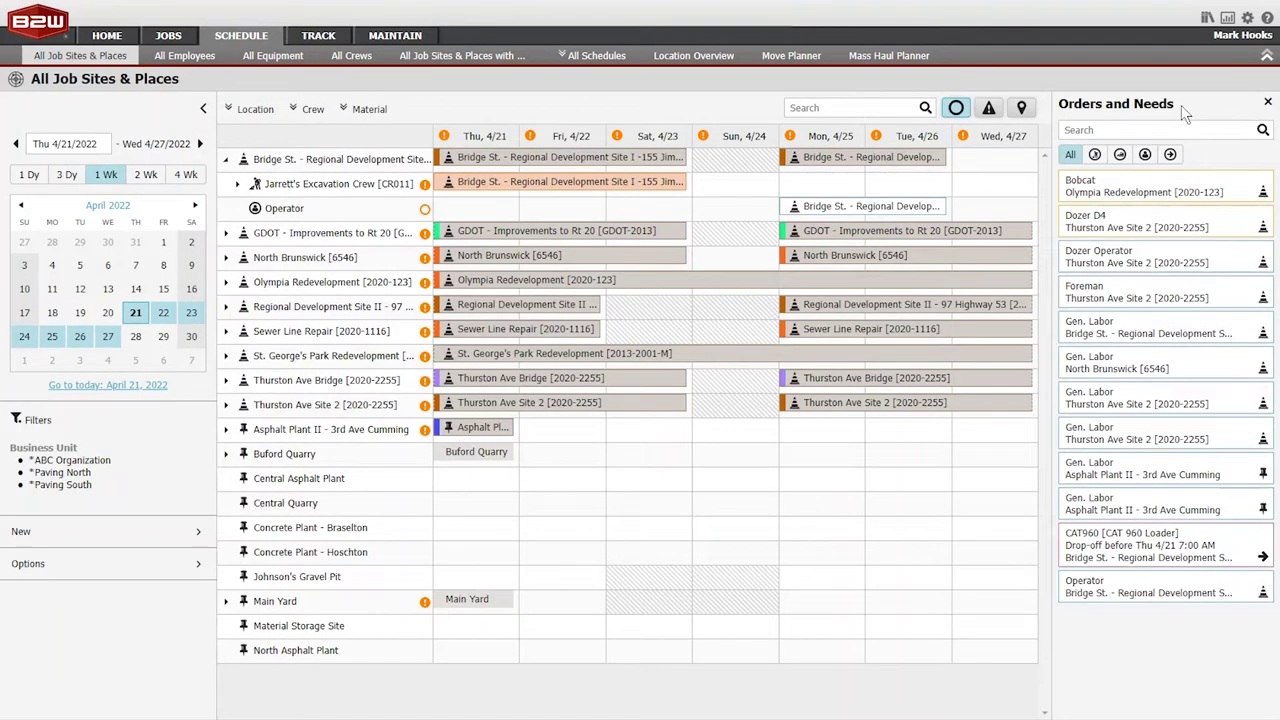
left_click(1156, 602)
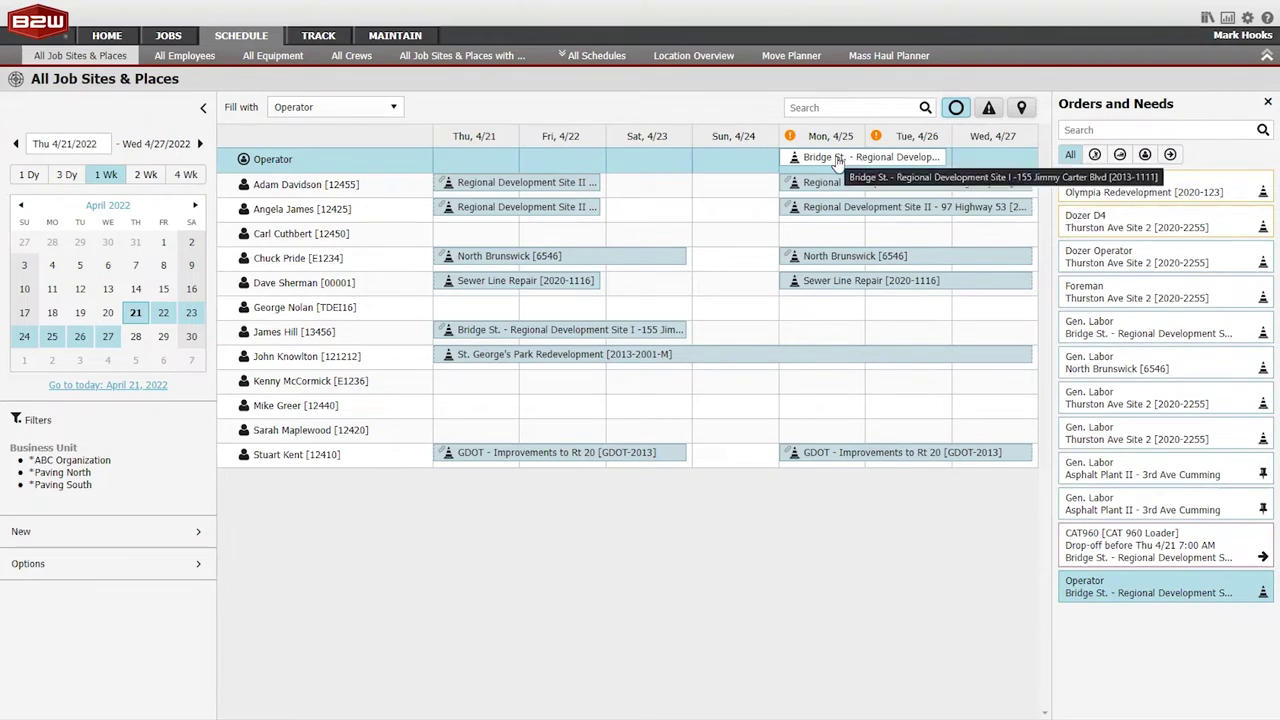
left_click_drag(838, 163, 827, 232)
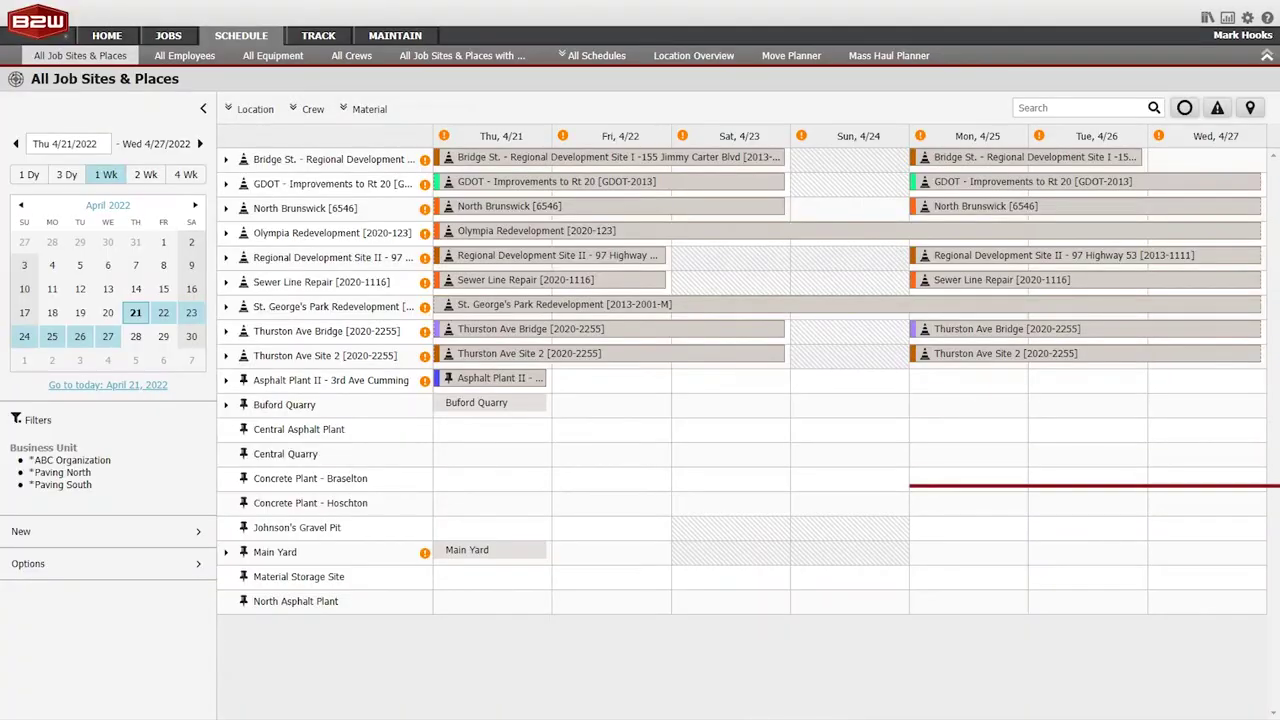
Use the Conflicts panel to move the double-booked laborer's Thurston Ave Bridge job to another Gen. Labor employee
left_click(1217, 108)
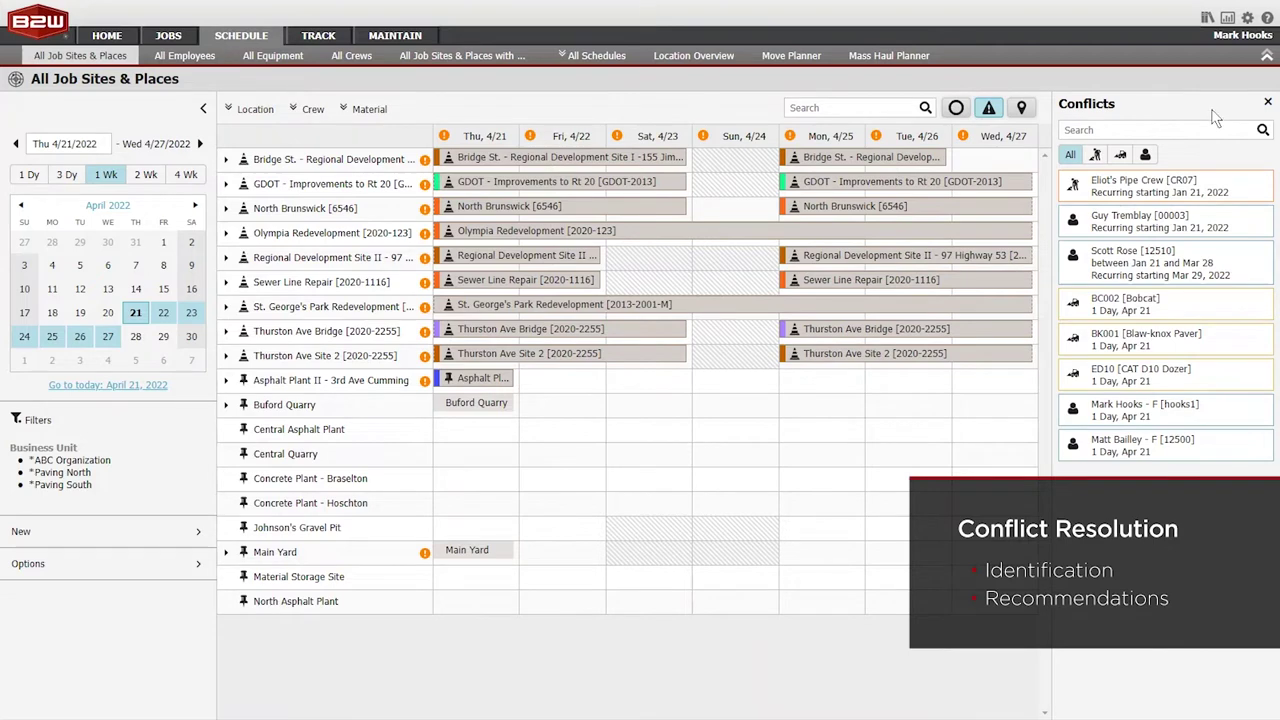
left_click(1139, 257)
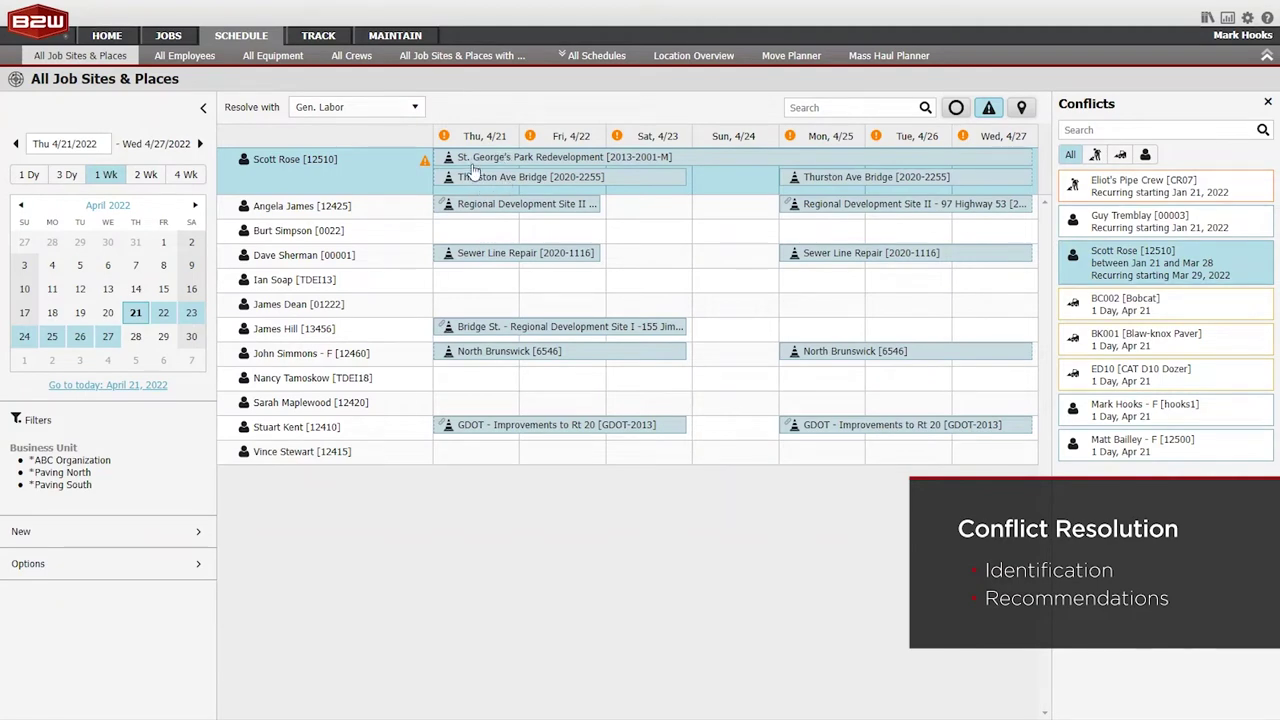
left_click_drag(478, 183, 474, 226)
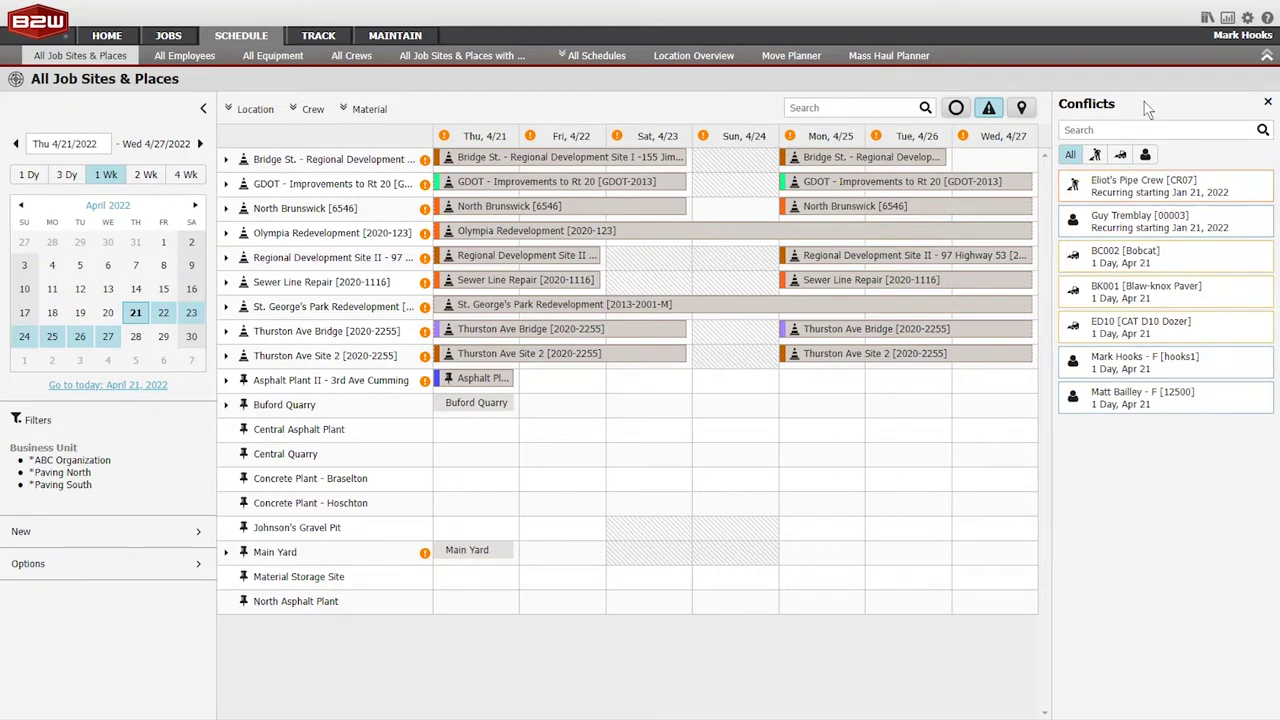
left_click(1267, 101)
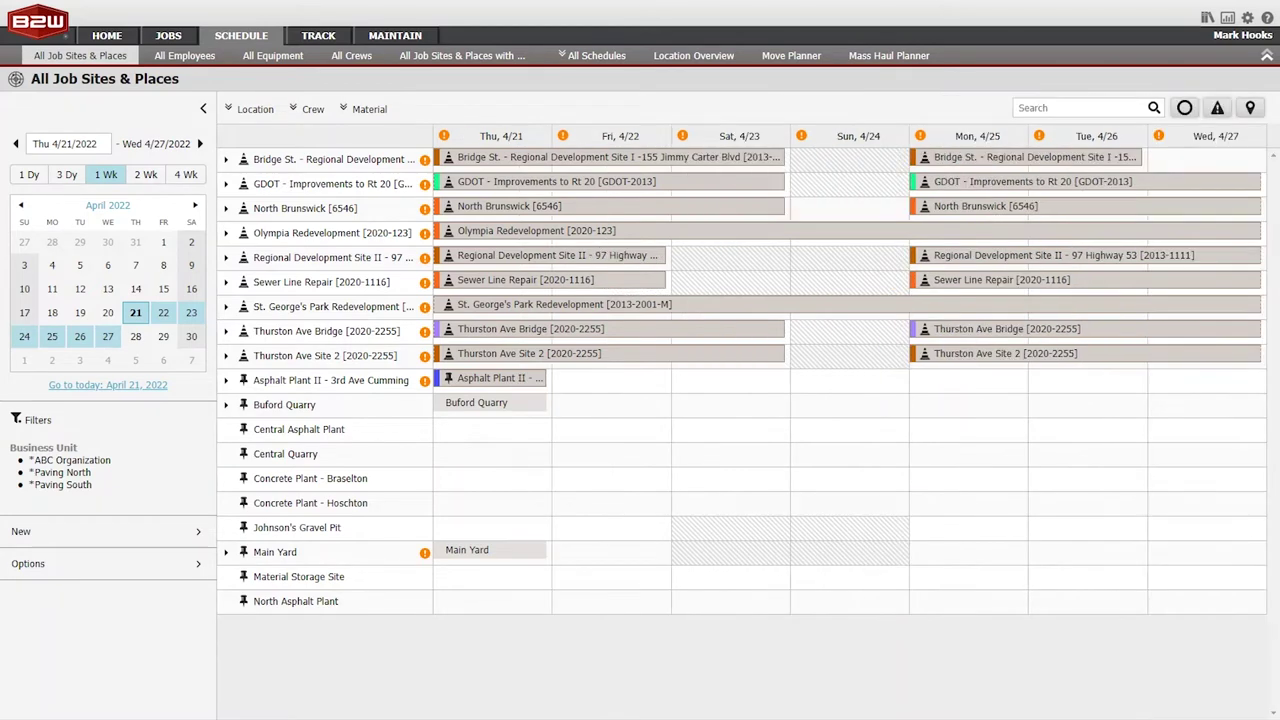
left_click(185, 57)
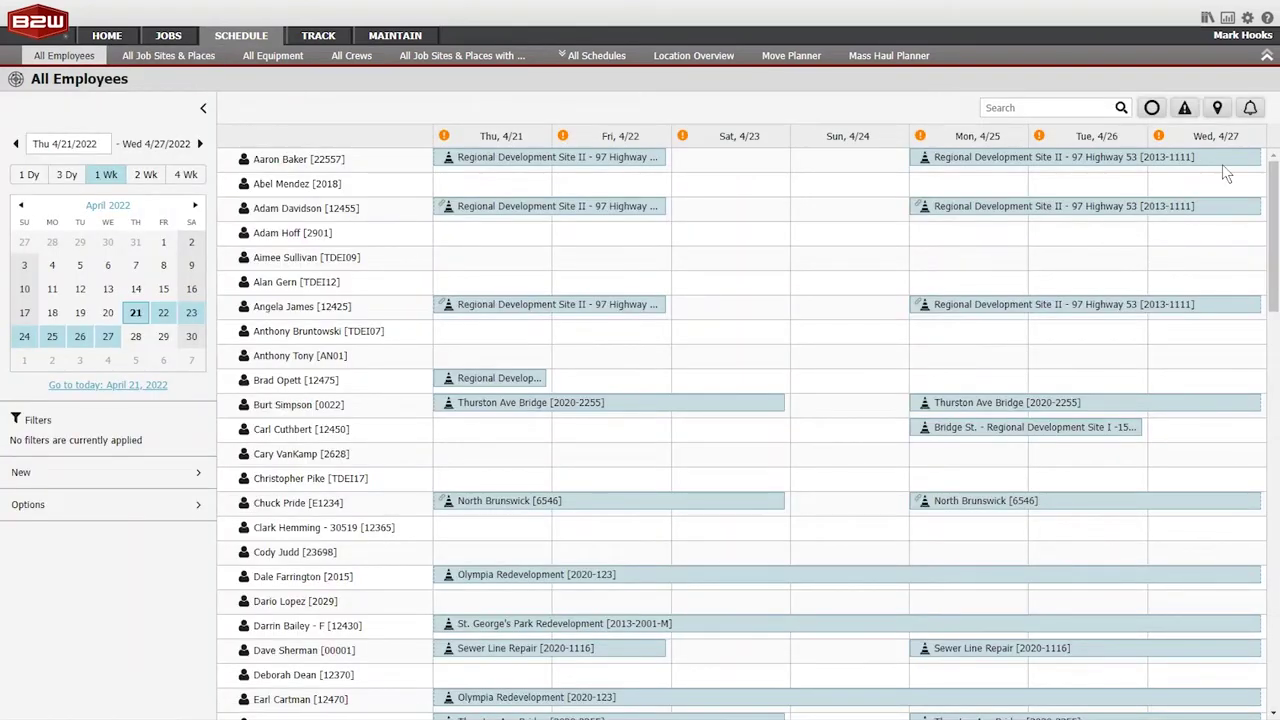
Send assignment notifications, emailing the first employee, dropping one foreman's text, with no comment
left_click(1250, 108)
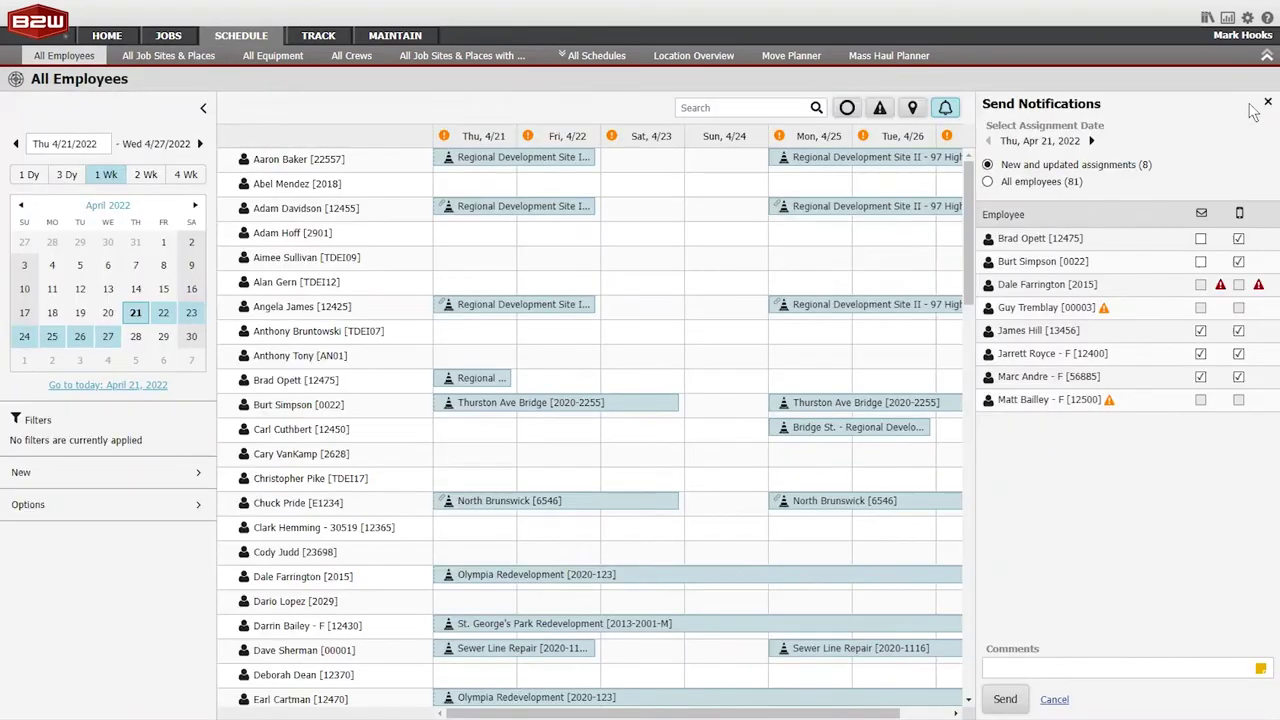
left_click(1200, 238)
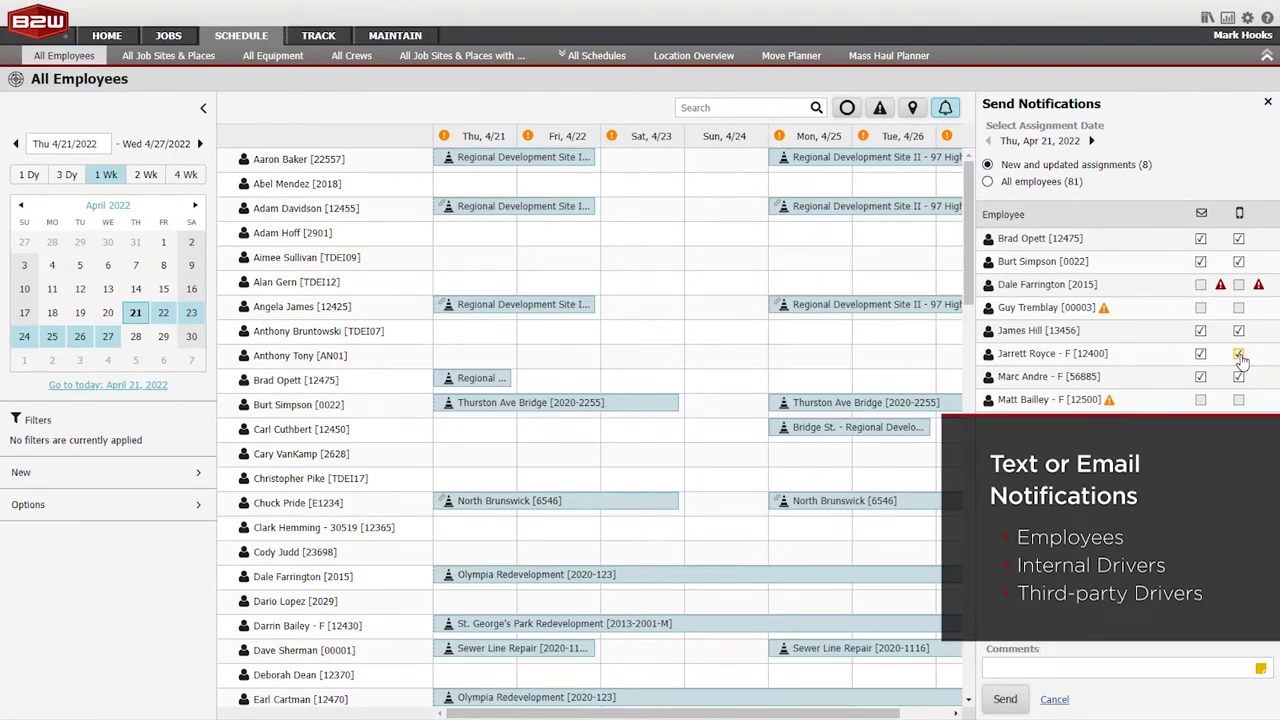
left_click(1238, 354)
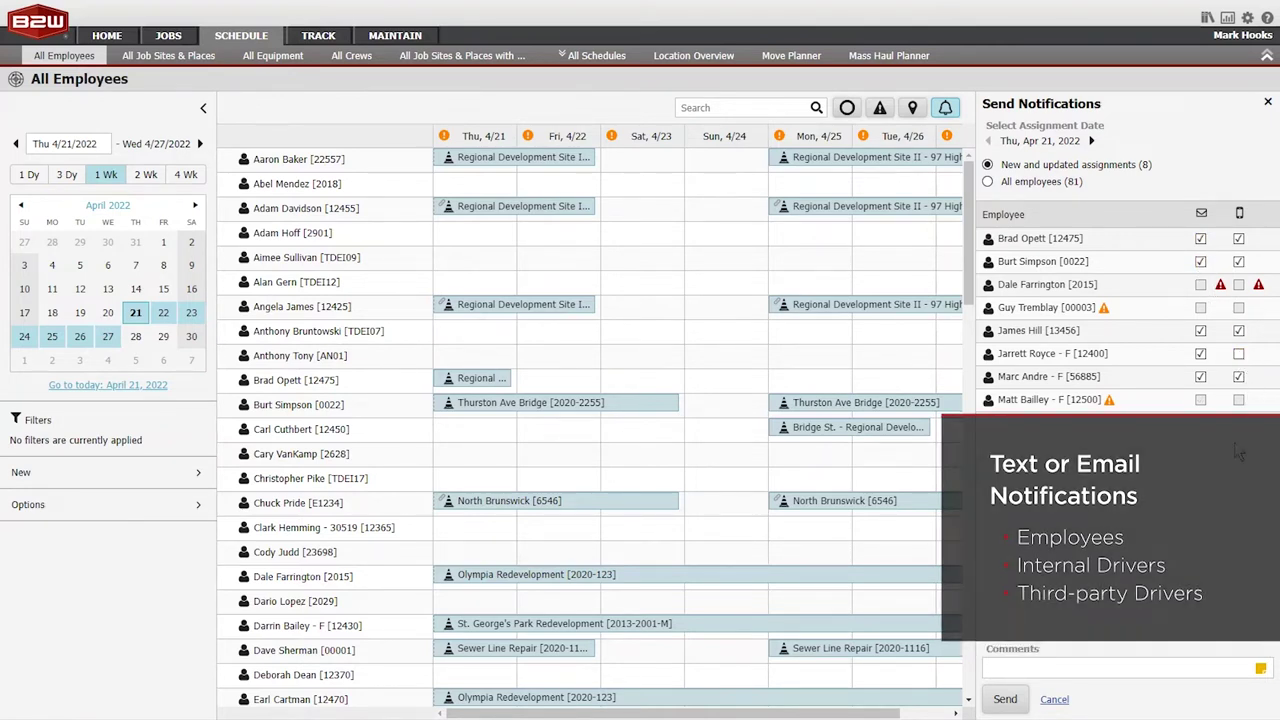
left_click(1078, 668)
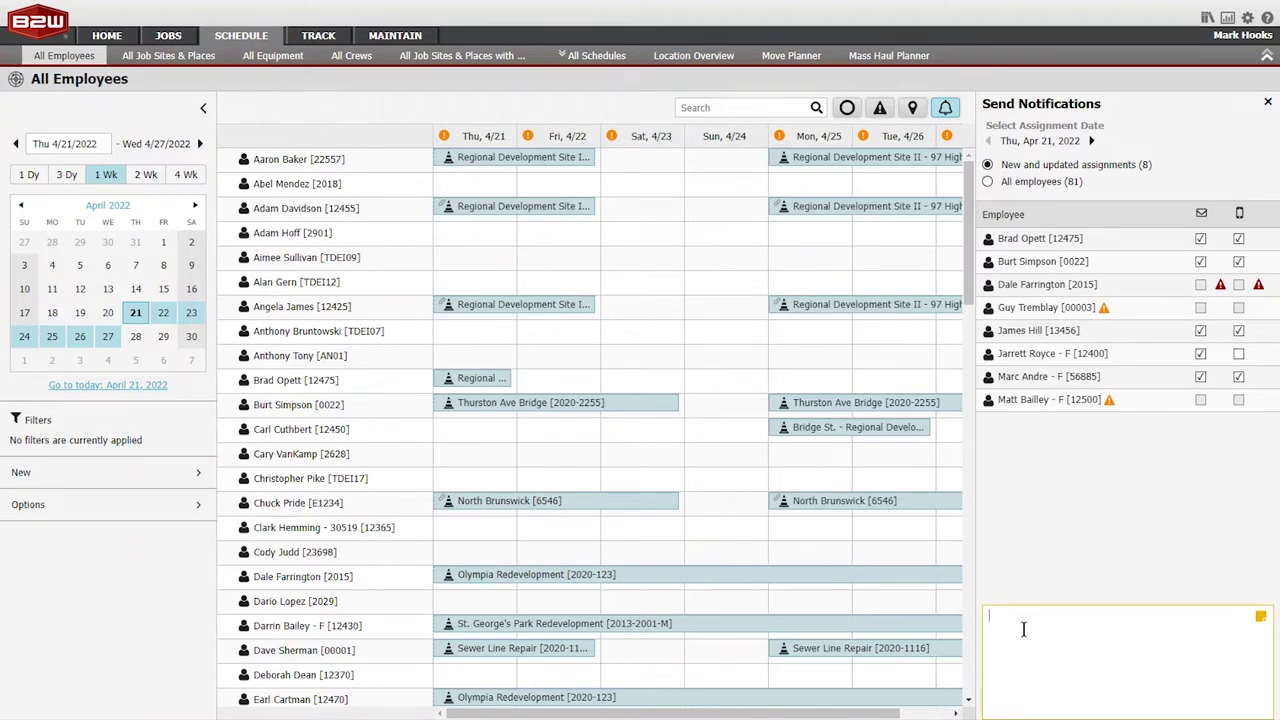
left_click(1088, 541)
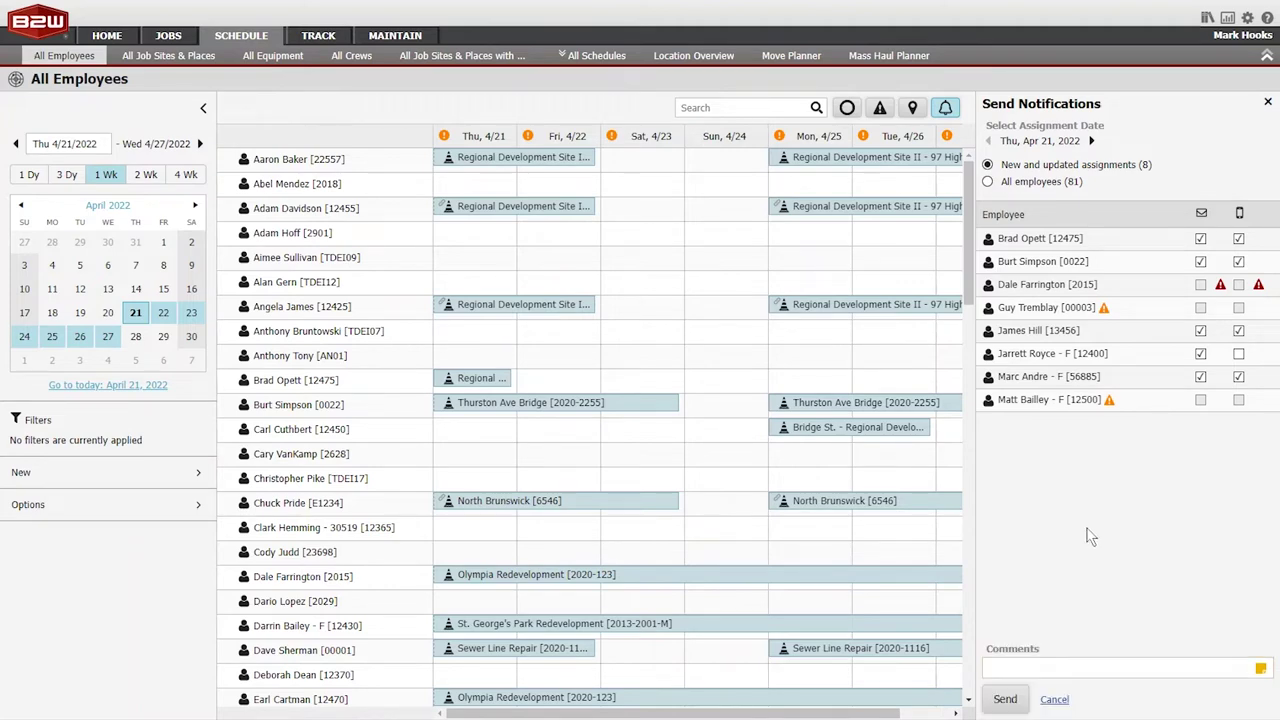
left_click(1005, 699)
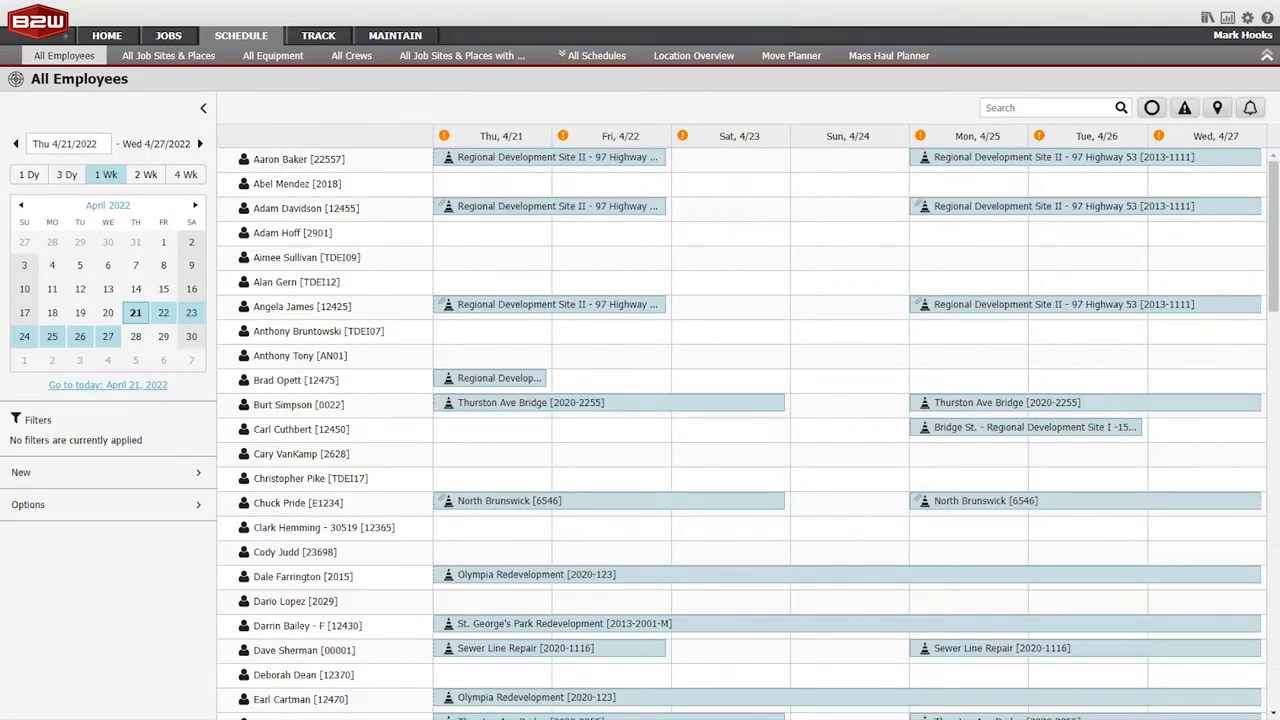
left_click_drag(1279, 7, 910, 7)
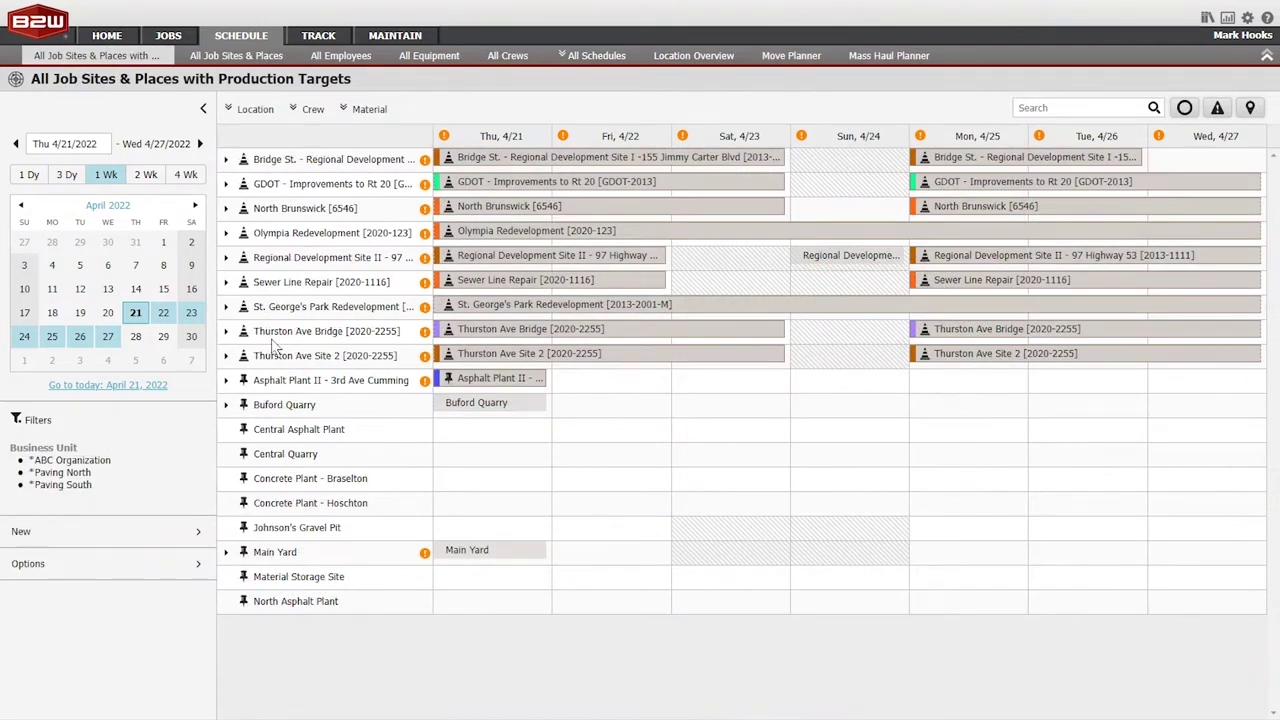
Create a Paving [1000] production target at 200 TON/Day for Mark's Crew on 4/21
left_click(226, 258)
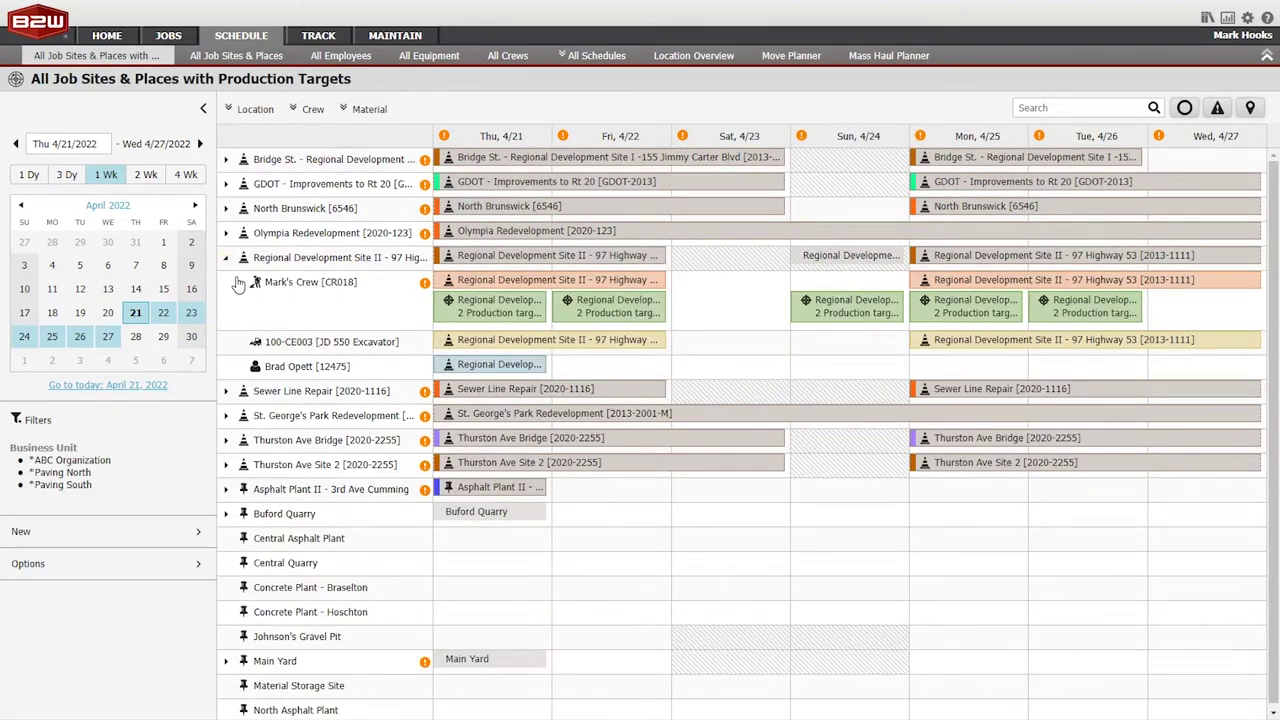
right_click(477, 328)
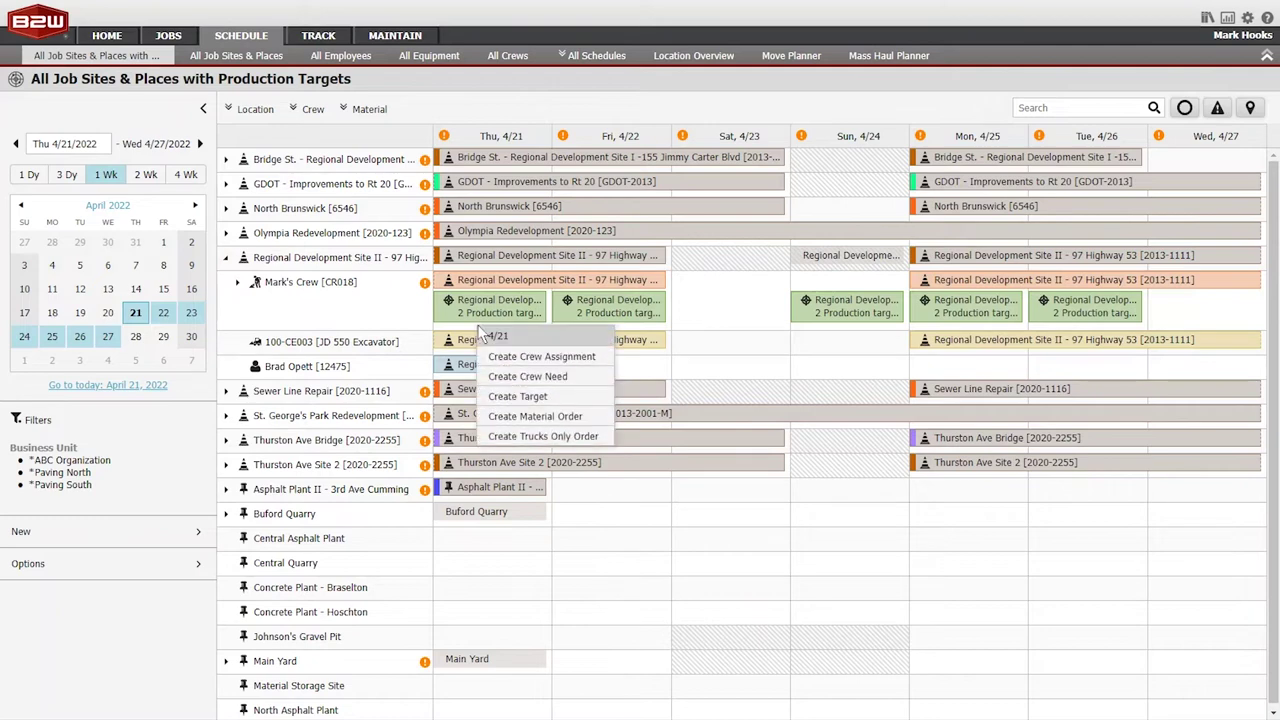
left_click(543, 398)
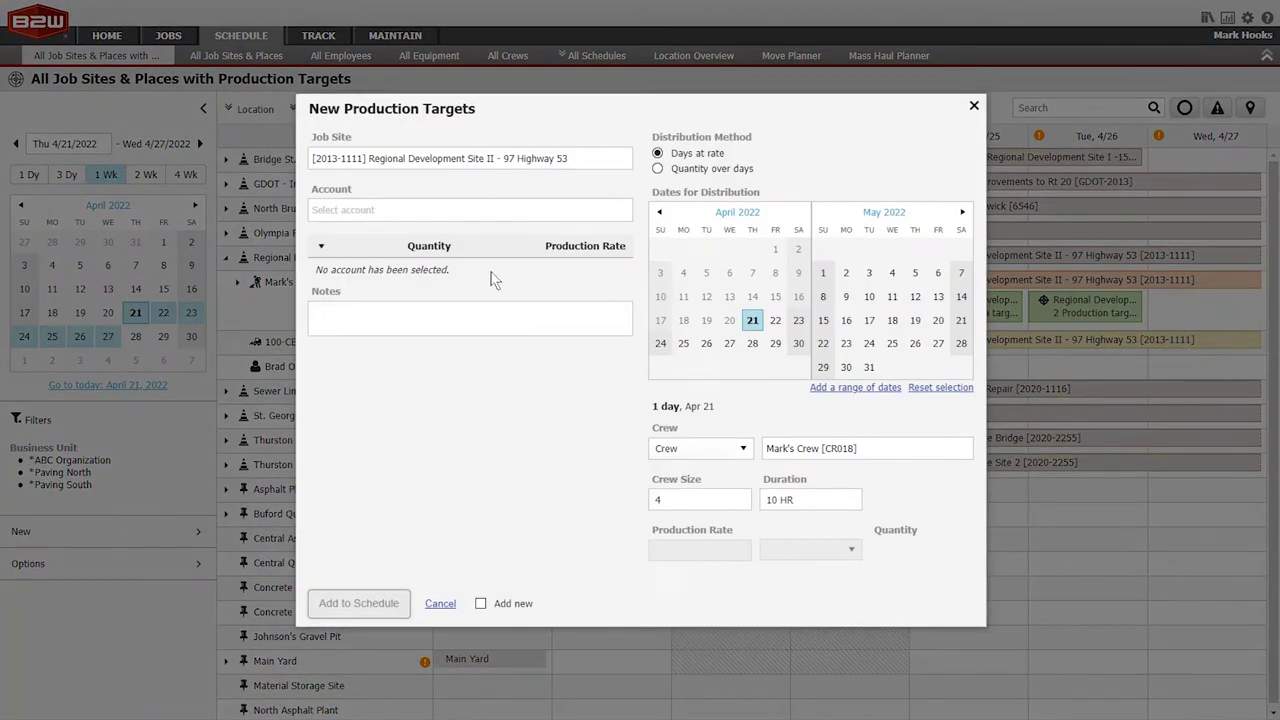
left_click(462, 212)
type("P")
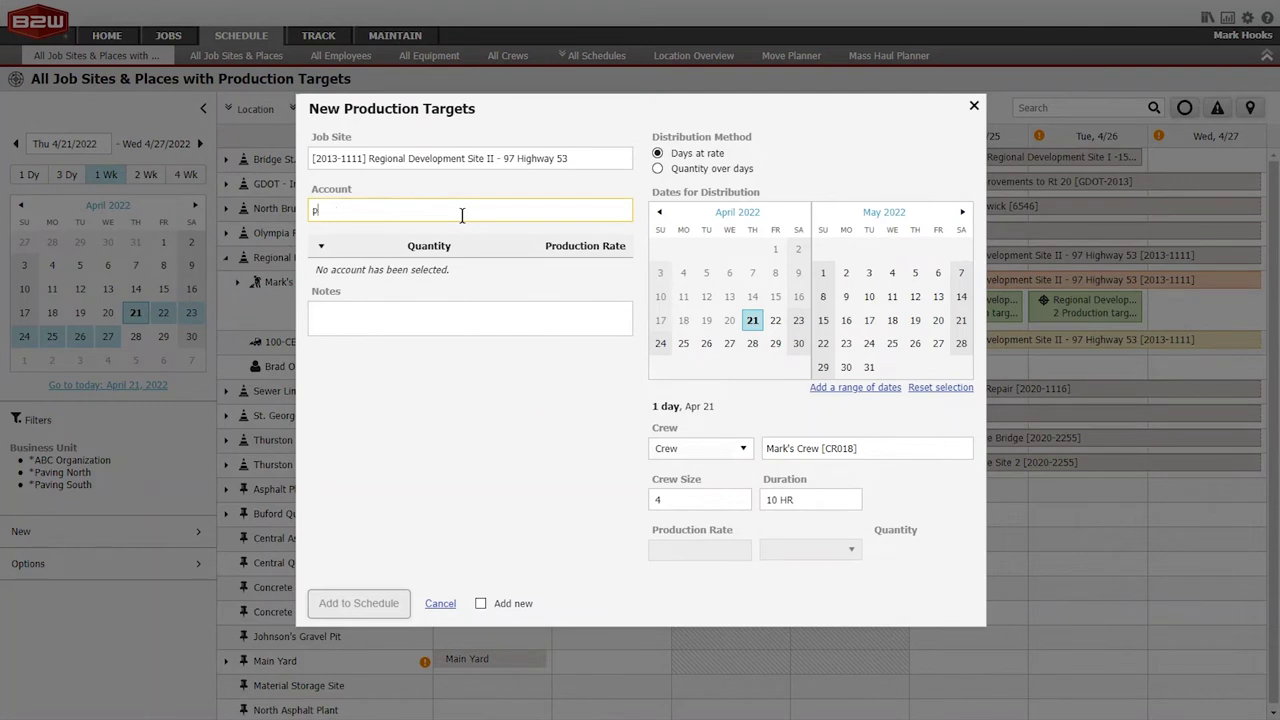
type("aving")
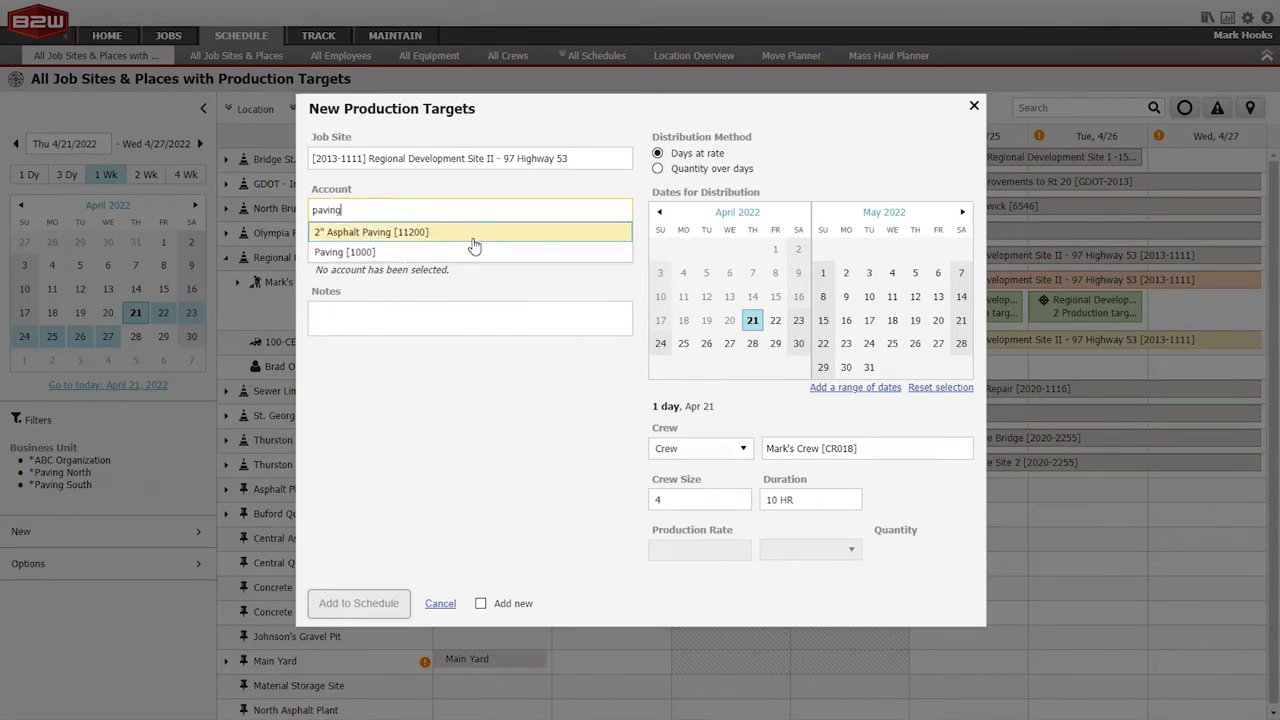
left_click(474, 249)
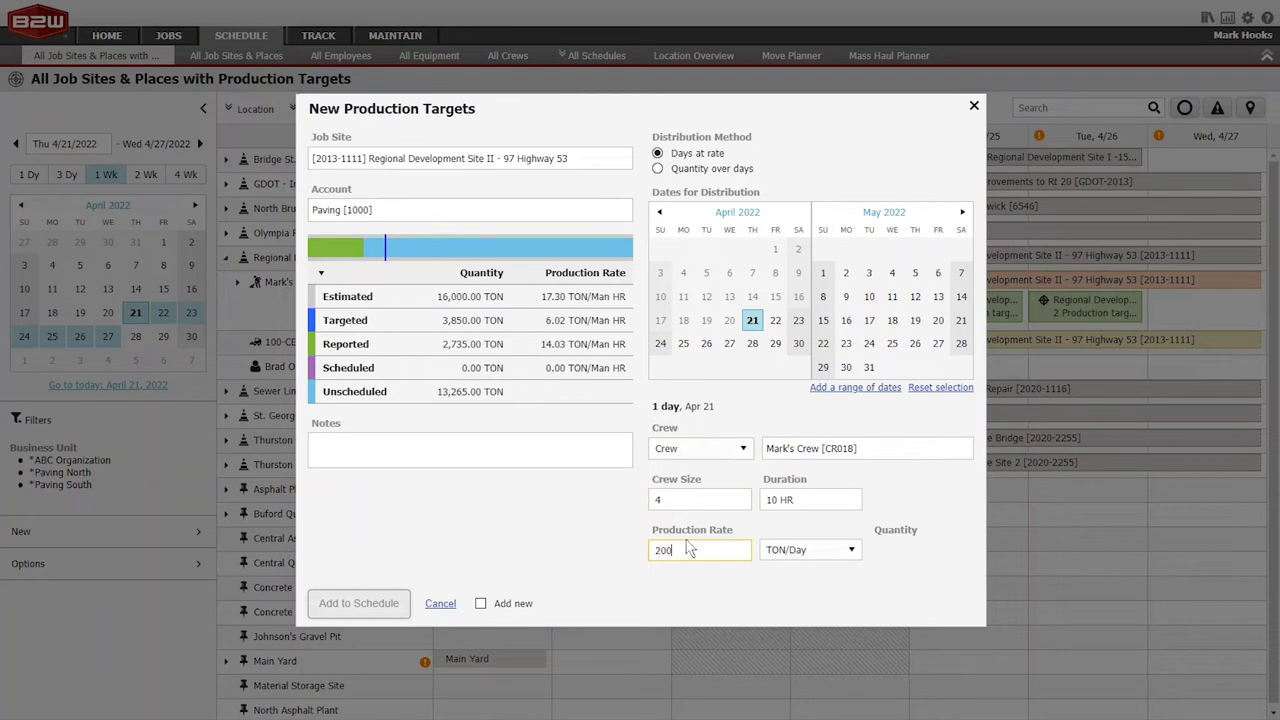
left_click(688, 549)
type("200")
left_click(479, 551)
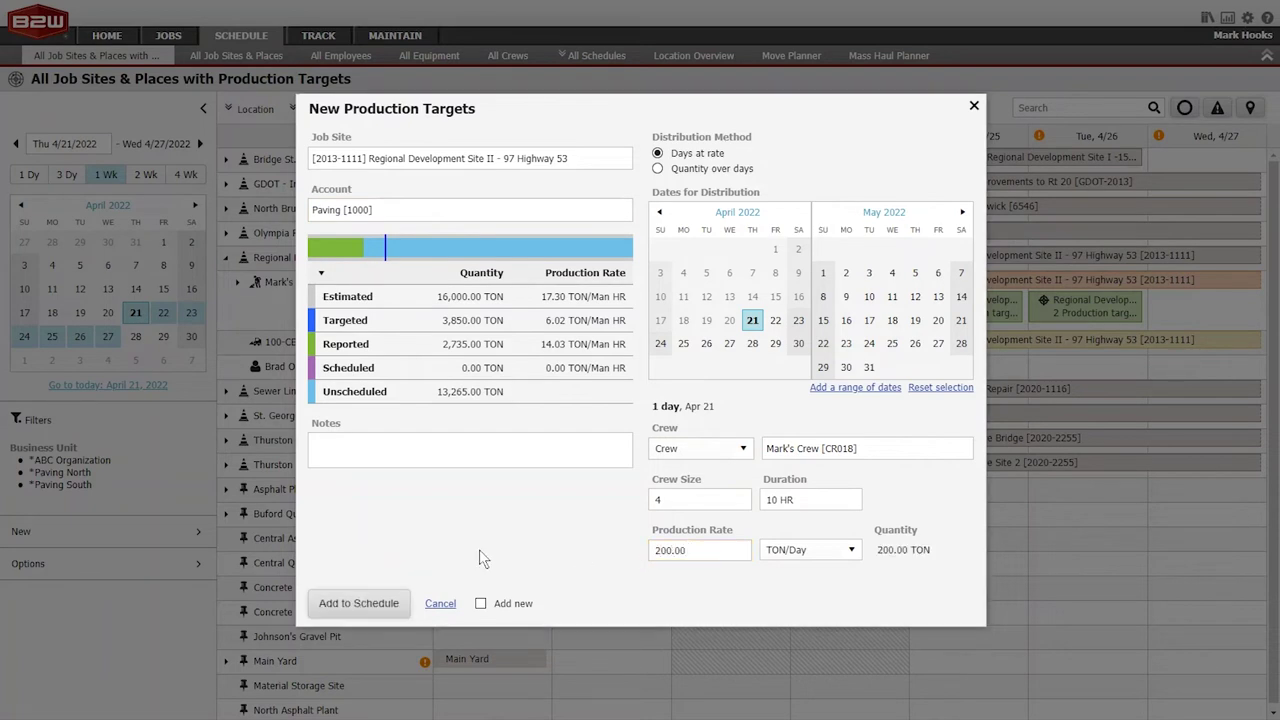
left_click(380, 600)
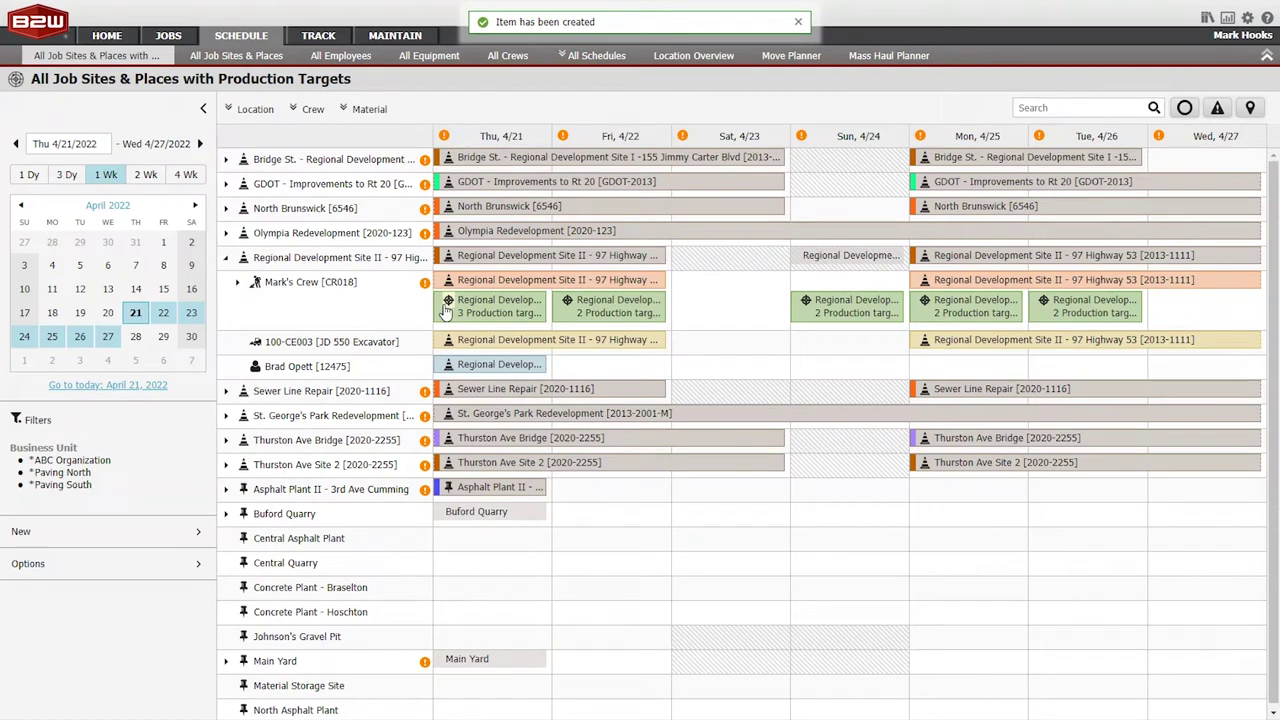
Open the 4/21 production target details and highlight the new Paving target
left_click(447, 307)
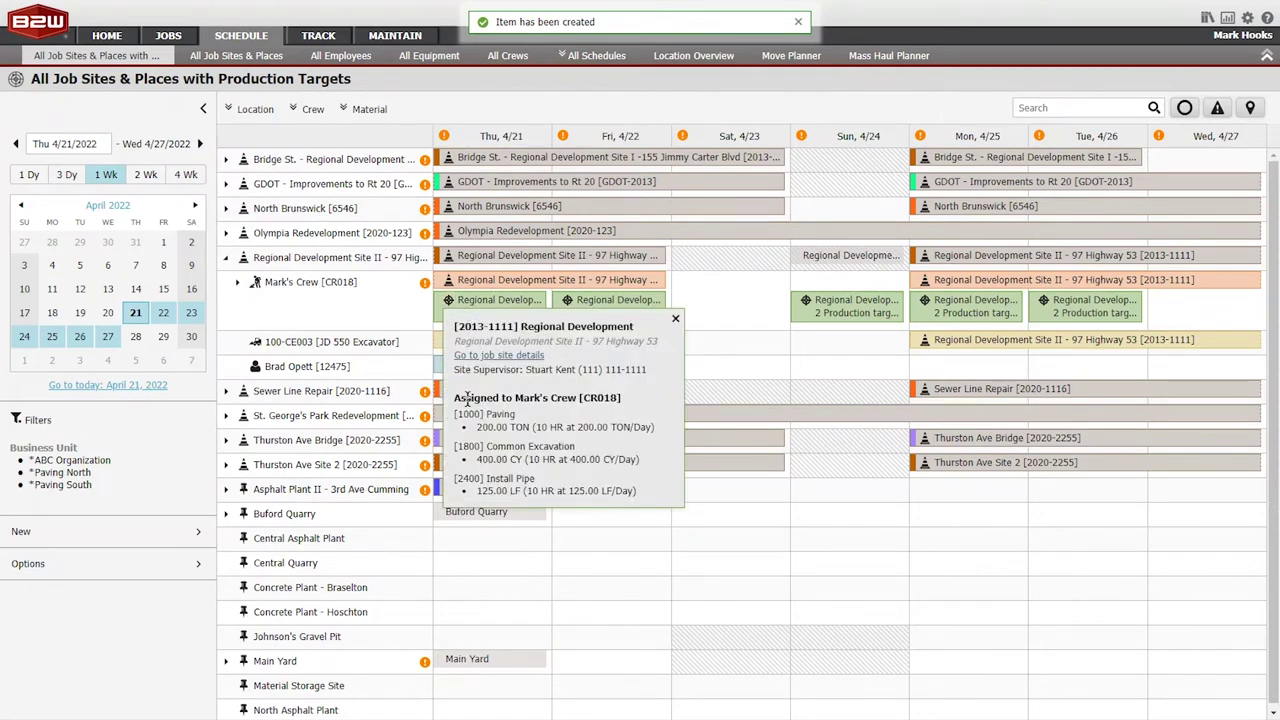
left_click_drag(468, 413, 490, 412)
left_click(490, 425)
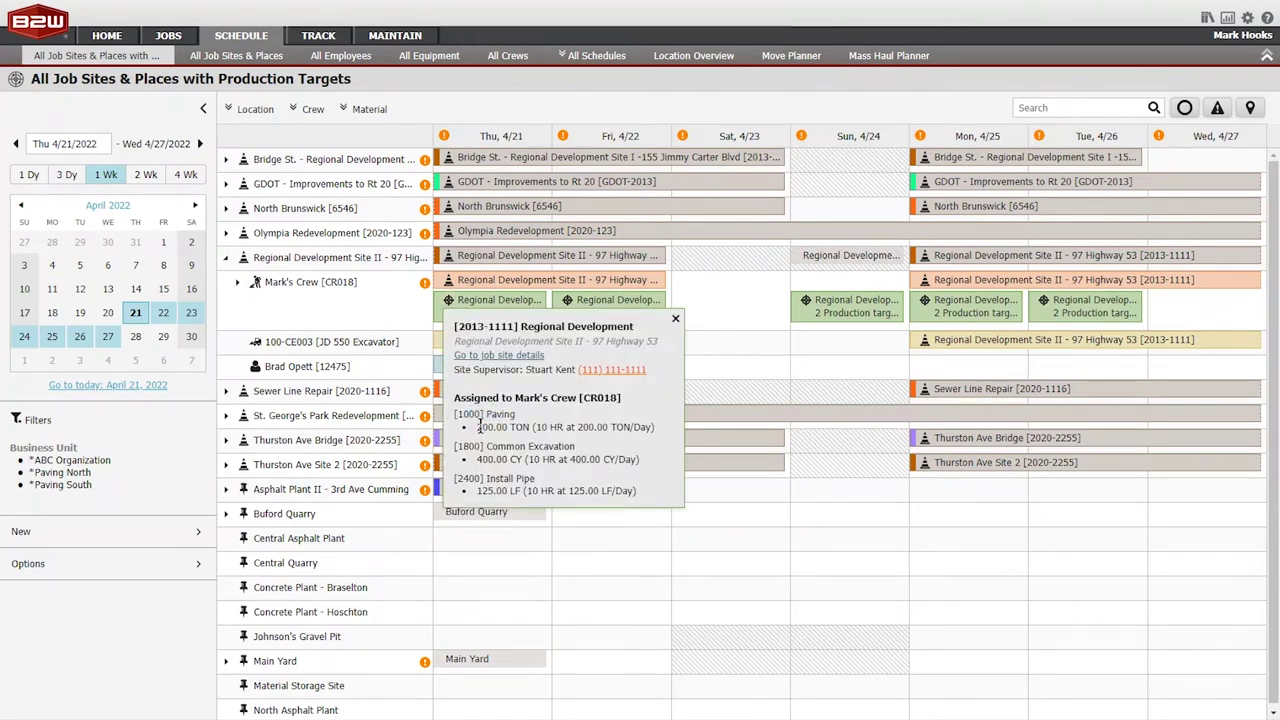
left_click_drag(522, 447, 515, 476)
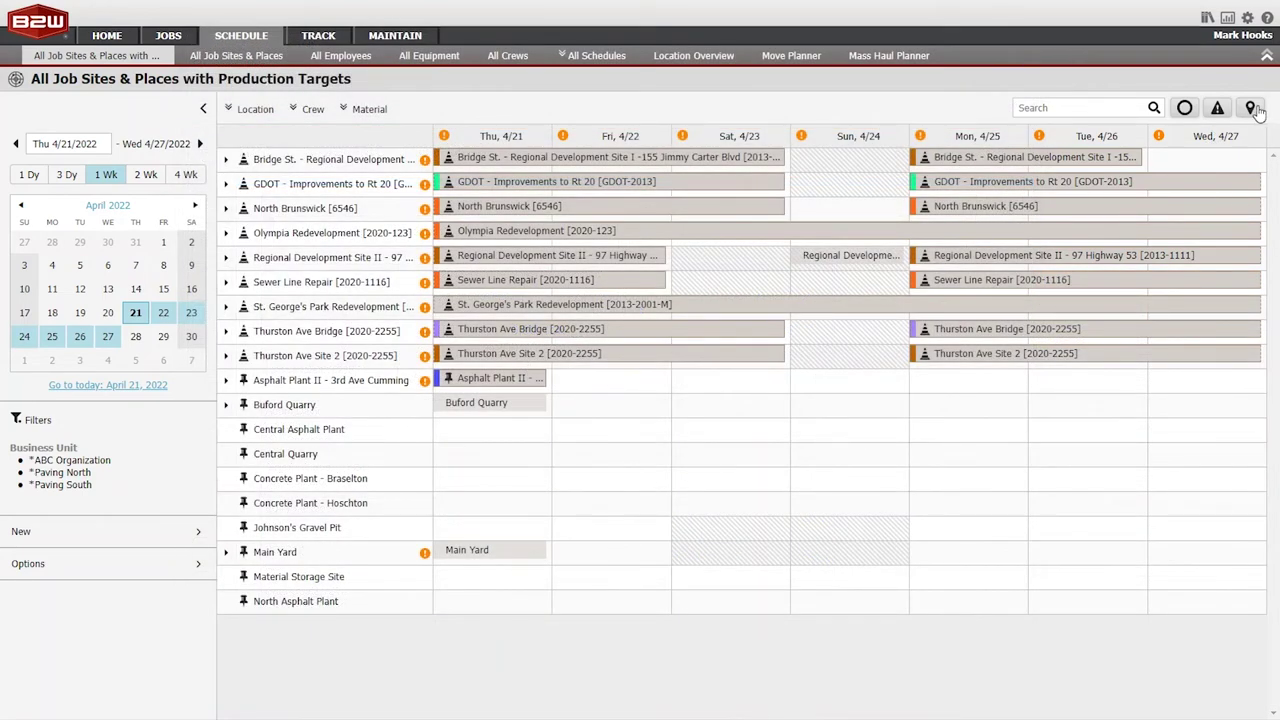
Widen the job-site map, switch it to Satellite with Traffic, and open Regional Development Site II
left_click(1250, 107)
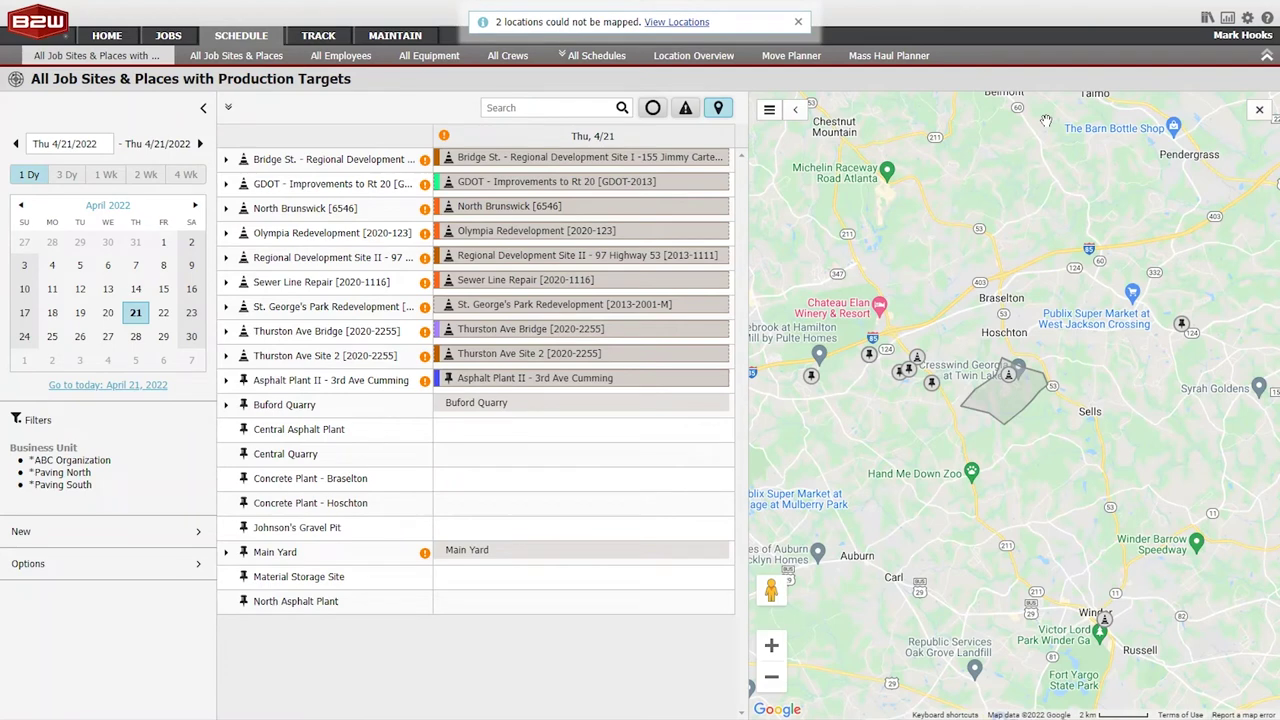
left_click(794, 110)
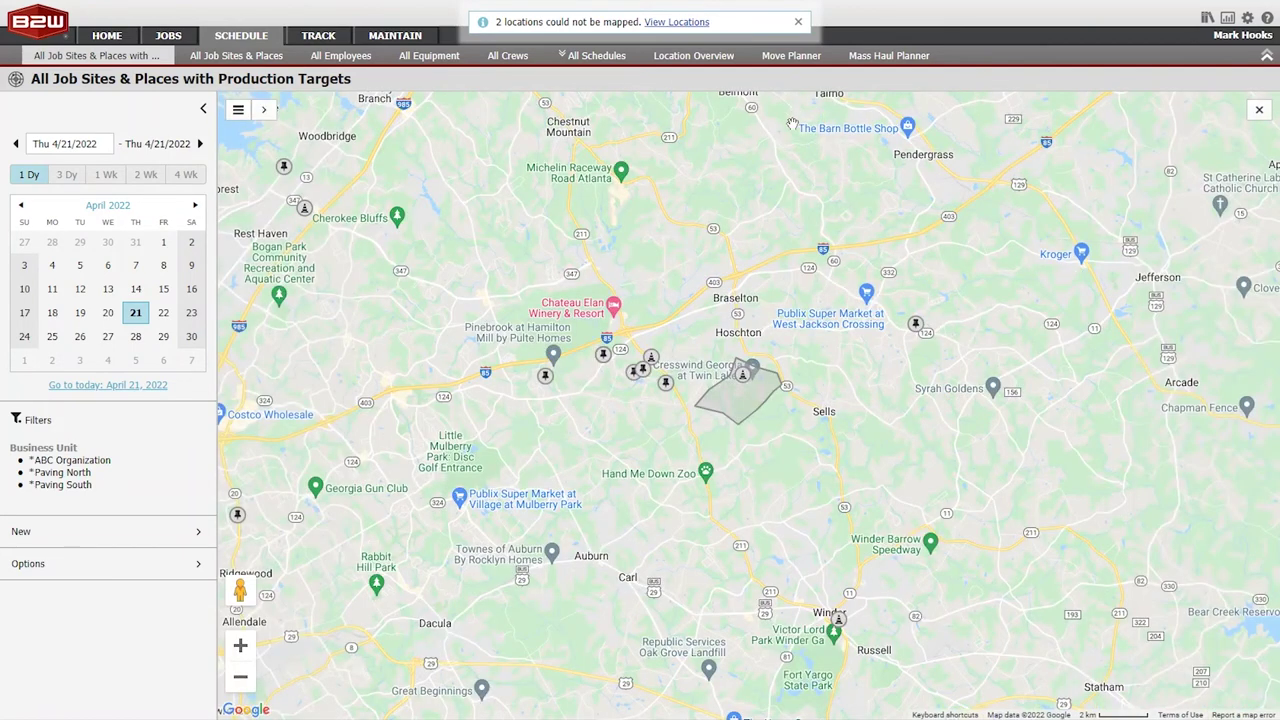
left_click(238, 110)
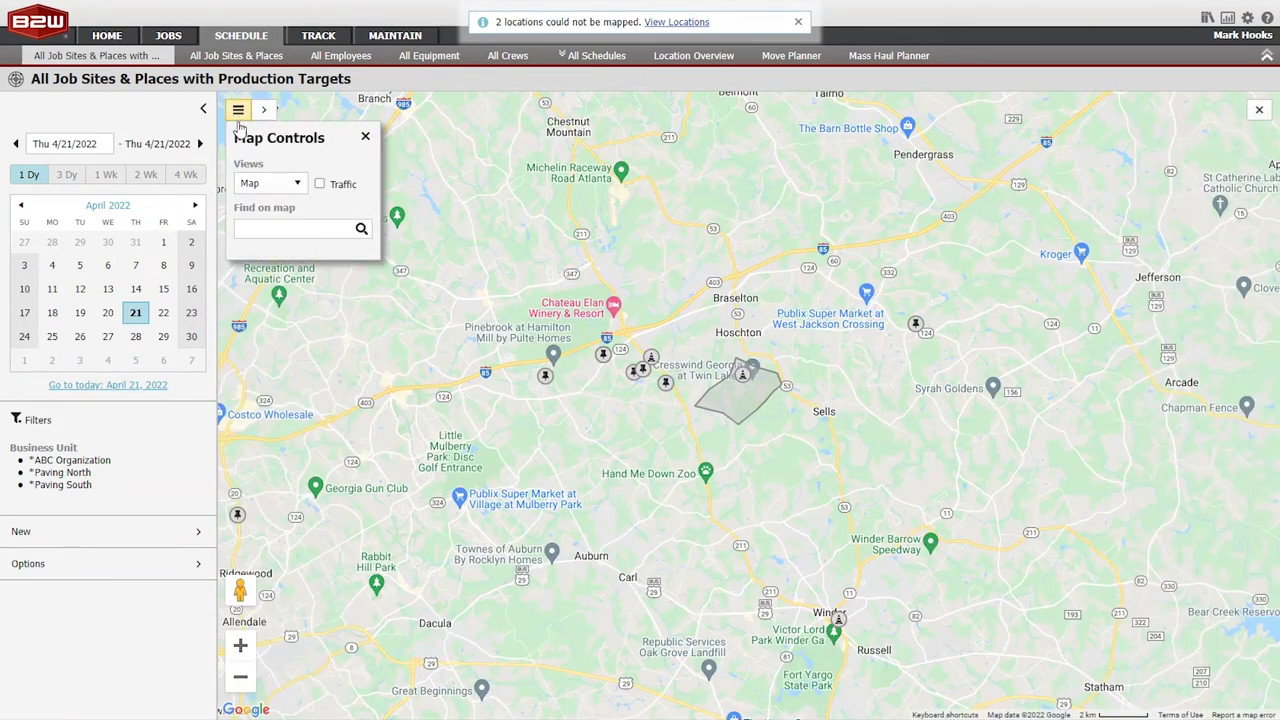
left_click(283, 186)
left_click(272, 217)
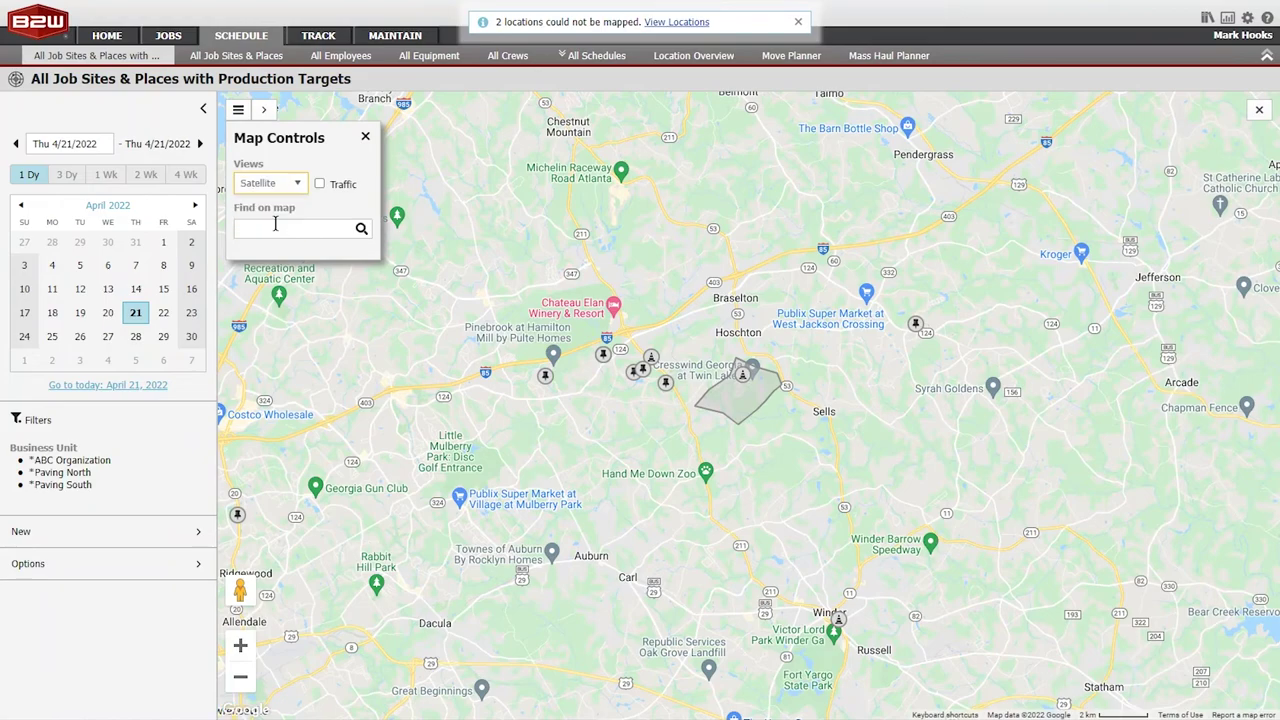
left_click(319, 185)
scroll(718, 336, "up", 1)
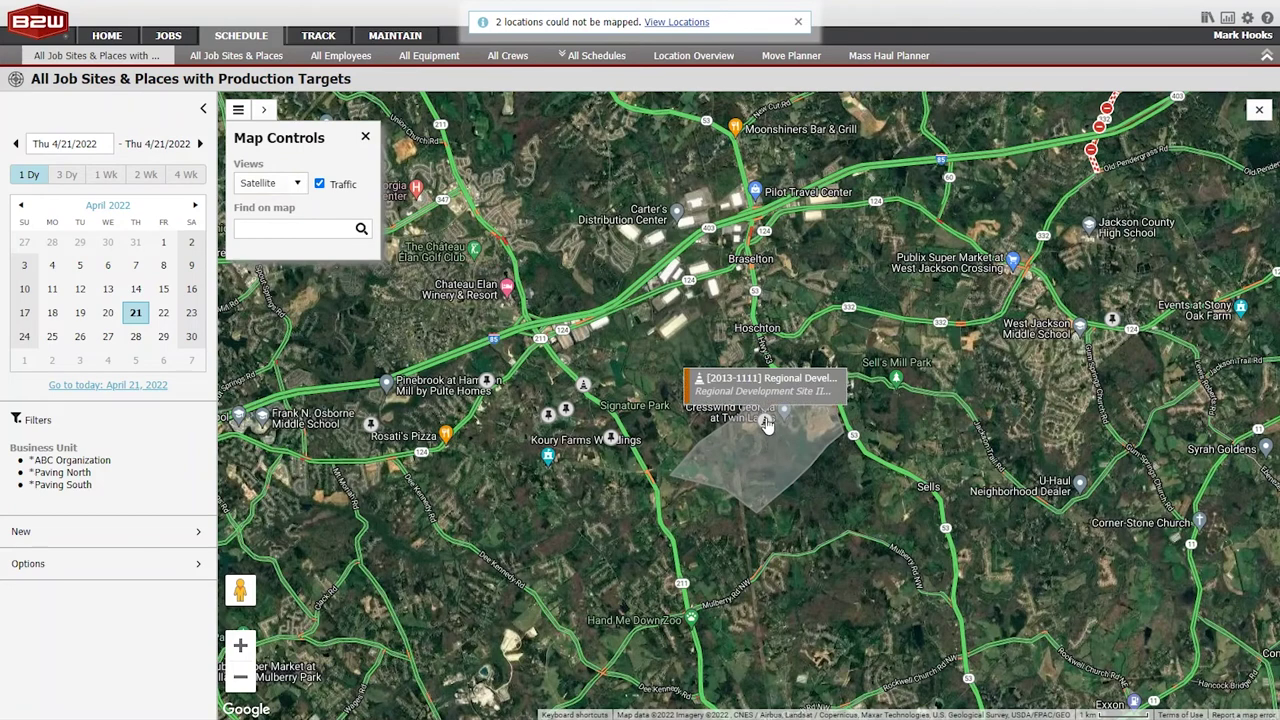
left_click(766, 423)
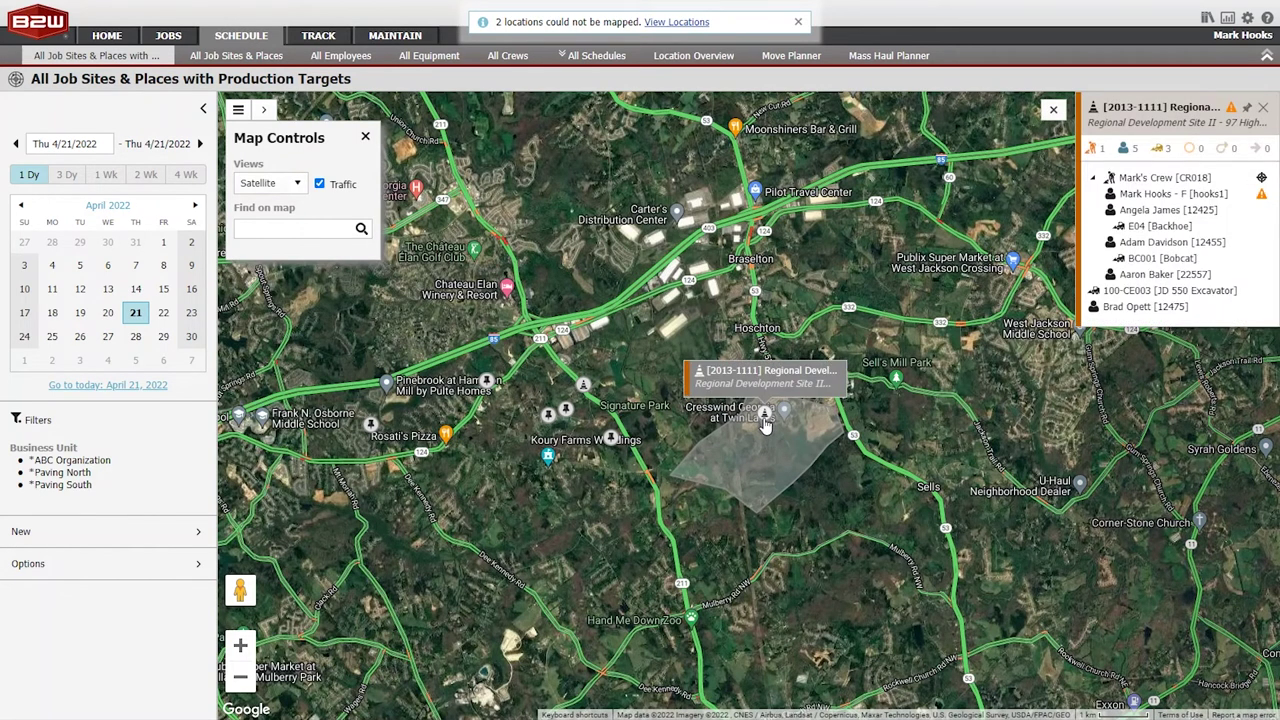
Verify the 100-CE003 JD 550 Excavator's current telematics location on the map
left_click(1180, 293)
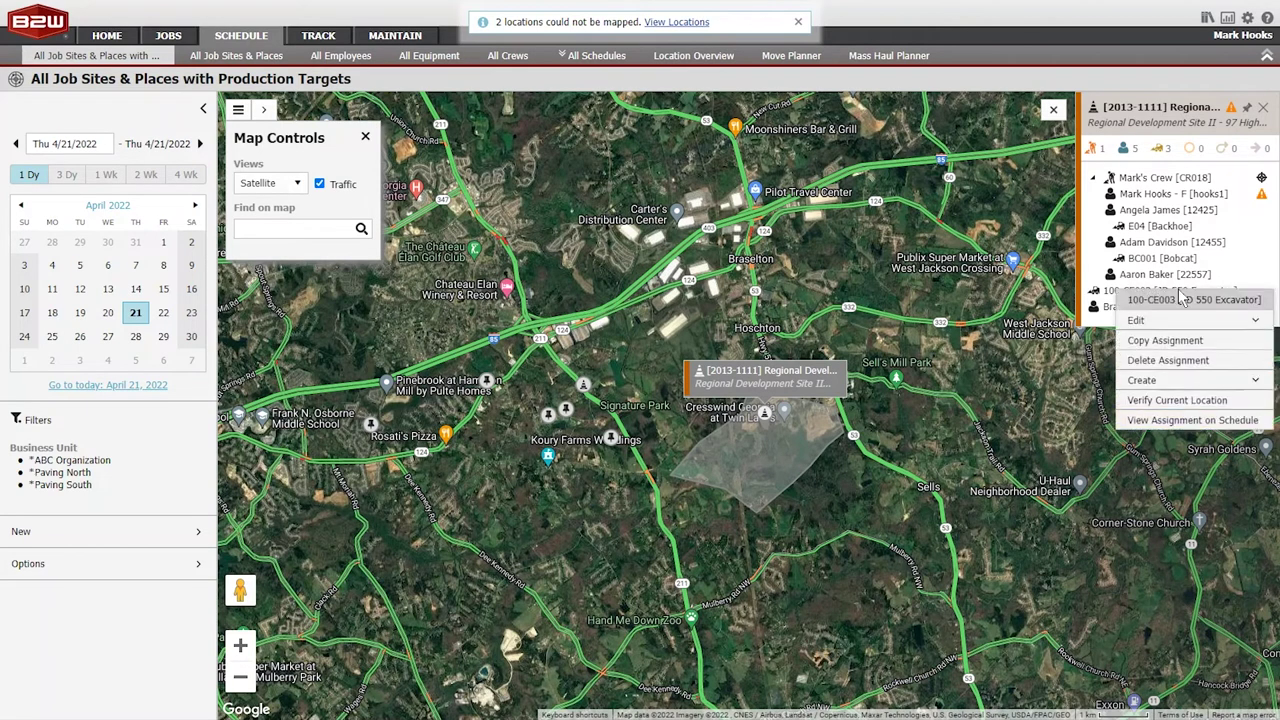
left_click(1177, 401)
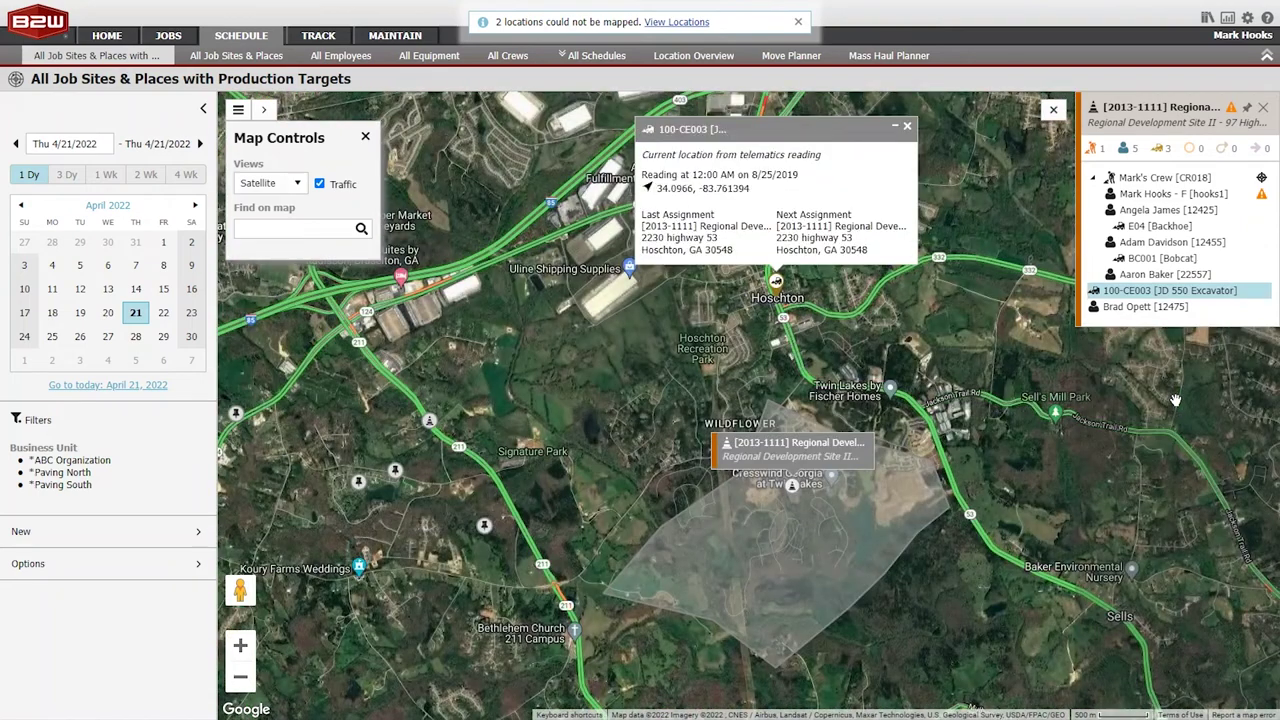